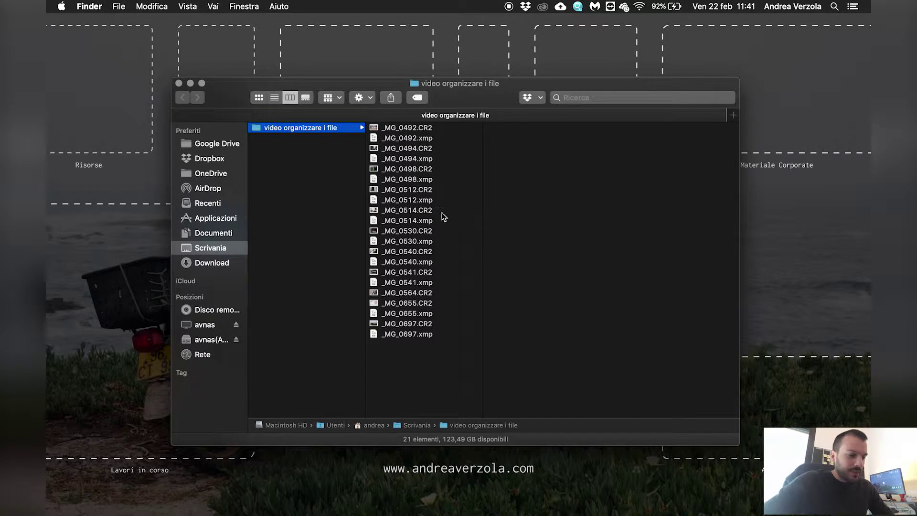
Close the Finder window on the photo folder to return to the desktop
click(179, 83)
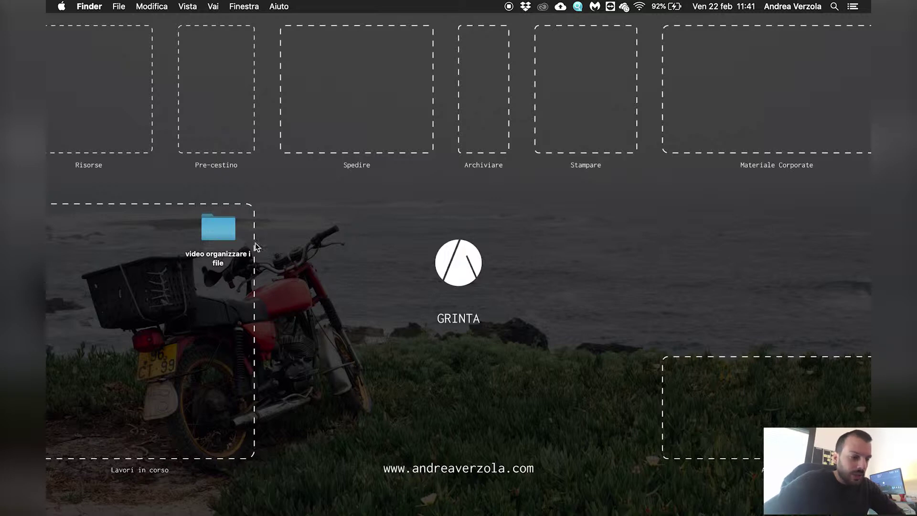
Open the 'video organizzare i file' folder and preview _MG_0492 through _MG_0530 in column view
double_click(227, 235)
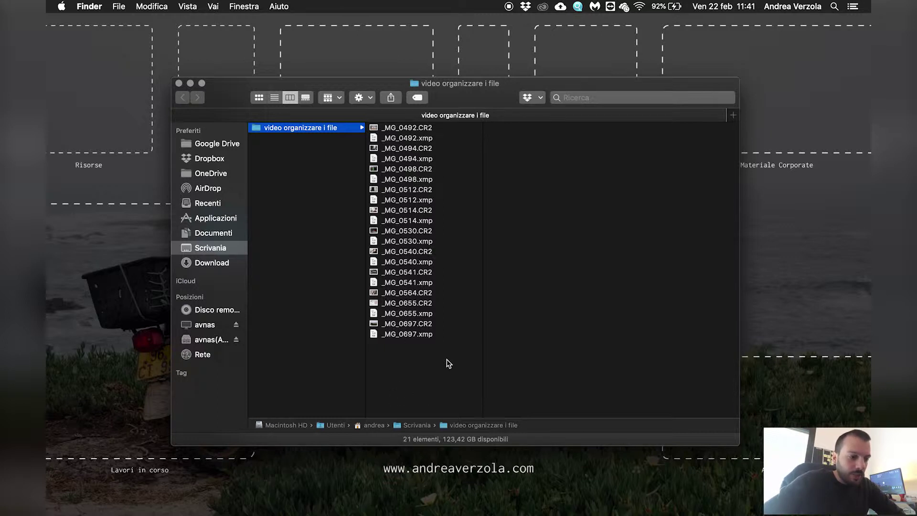
click(429, 148)
click(428, 128)
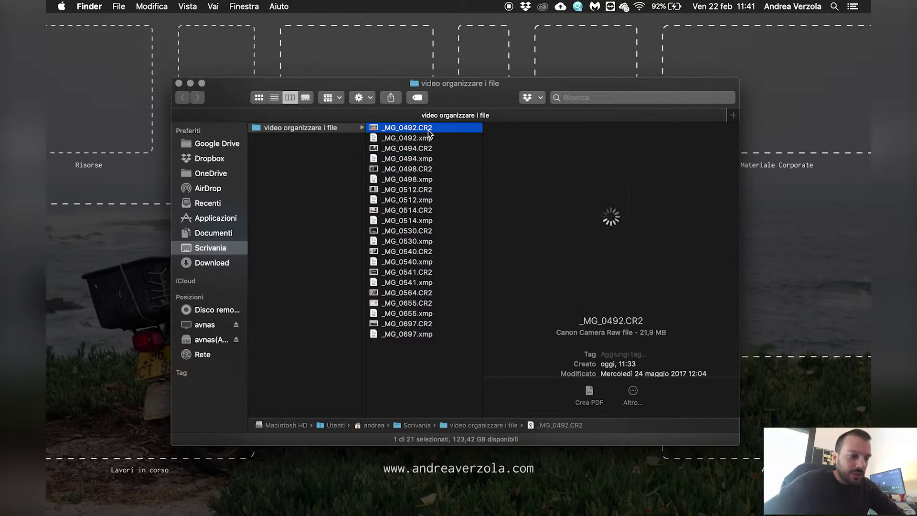
click(417, 148)
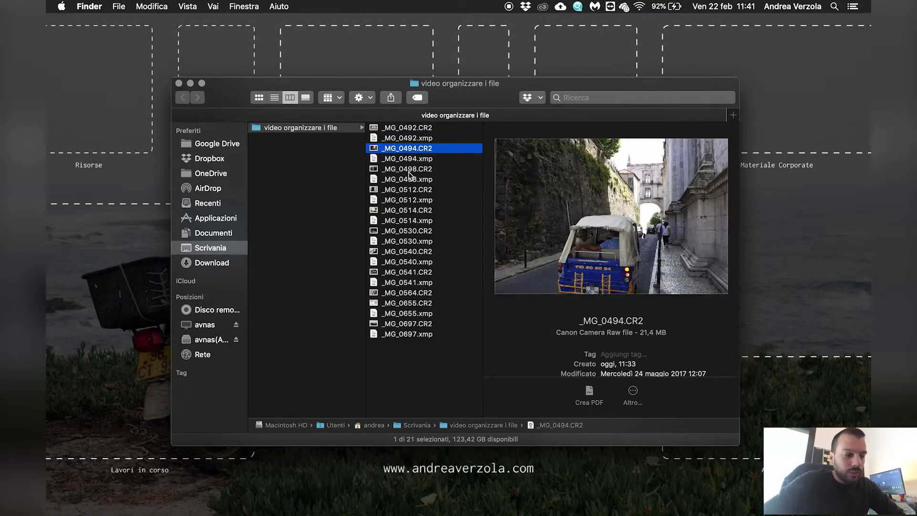
click(409, 170)
click(414, 190)
click(419, 231)
click(424, 211)
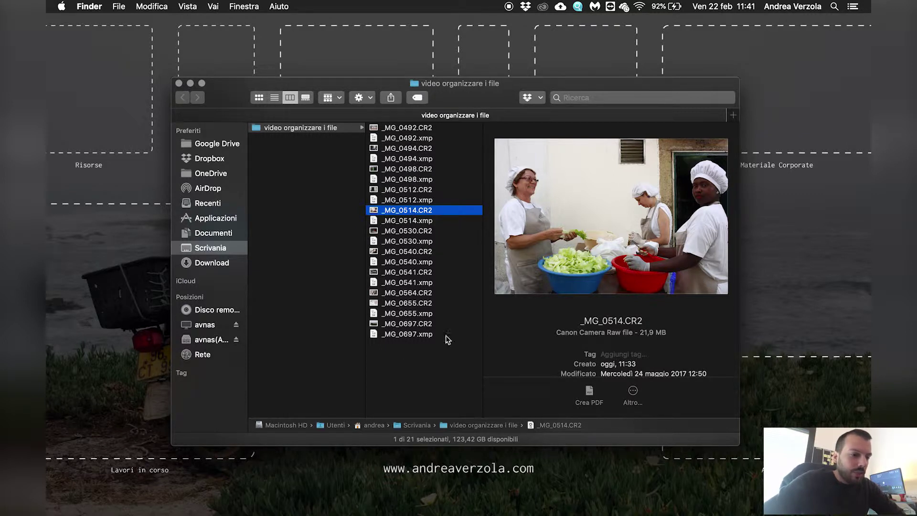
Preview _MG_0498, _MG_0494, _MG_0492 and _MG_0512 again, then select _MG_0498.CR2
click(400, 171)
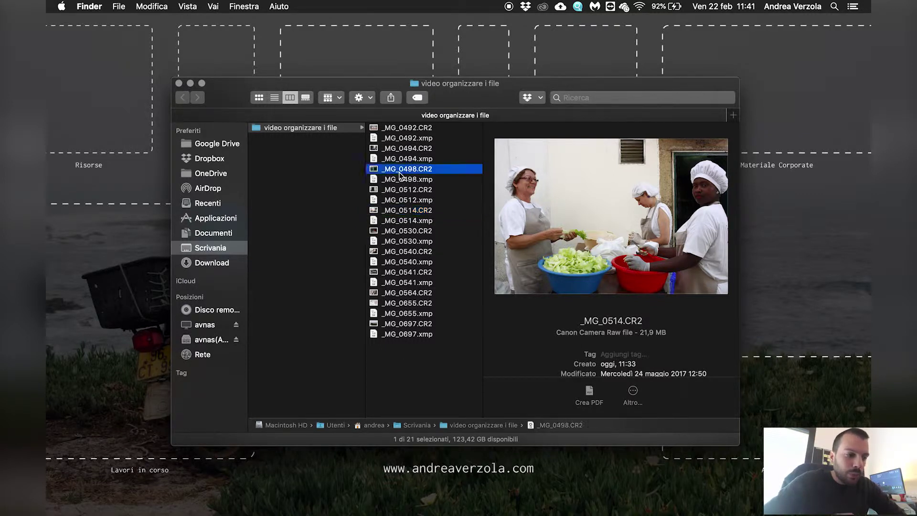
click(405, 149)
click(411, 128)
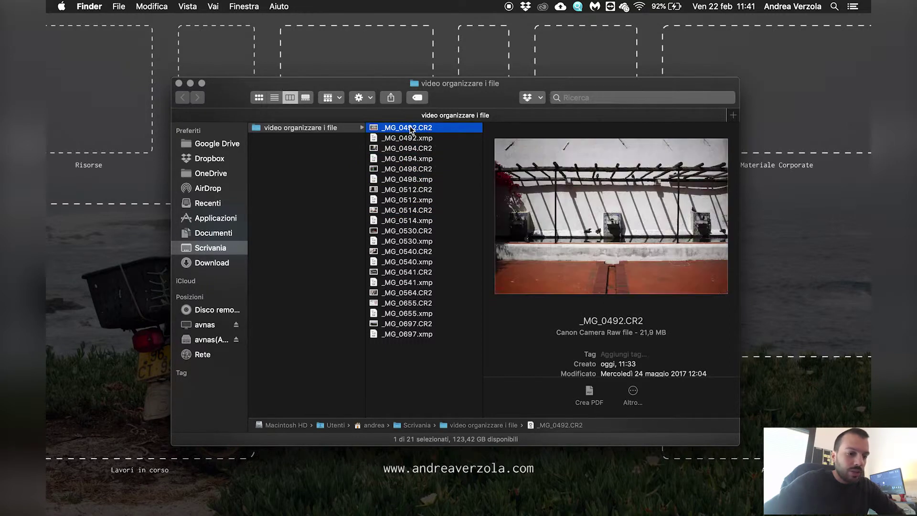
click(402, 150)
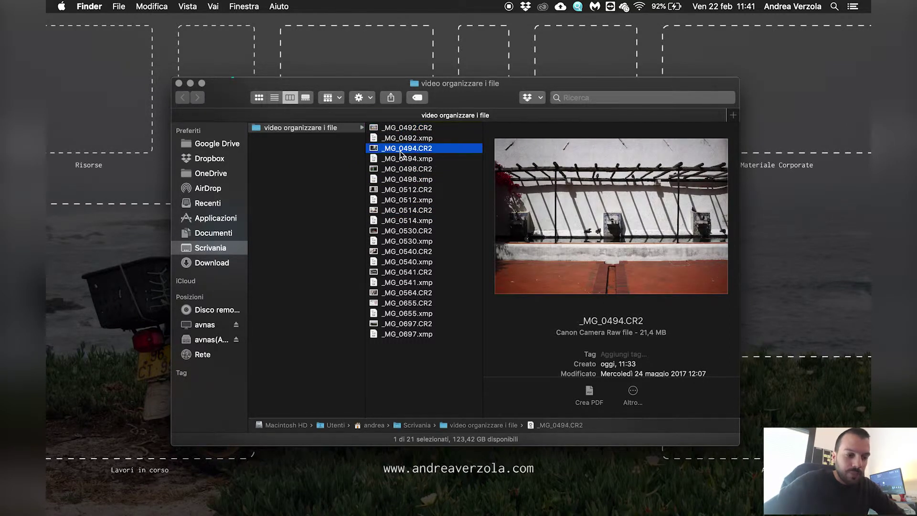
click(424, 191)
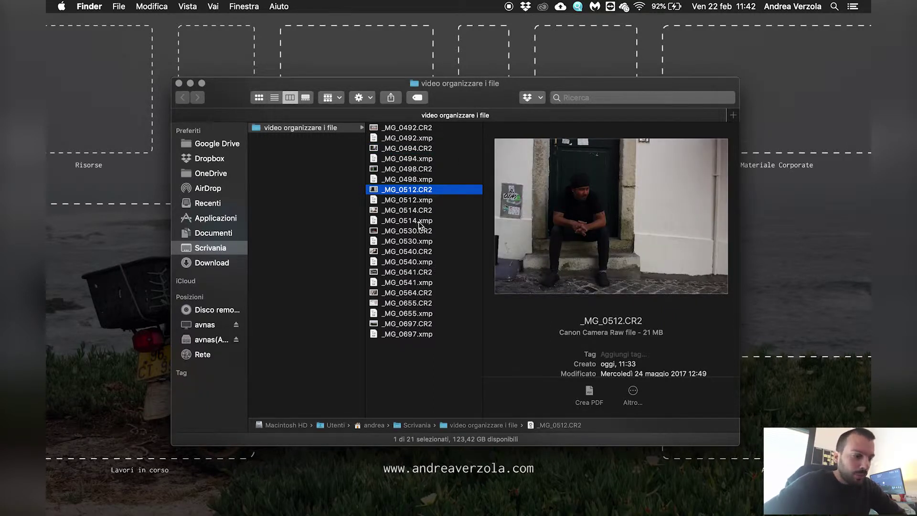
click(451, 374)
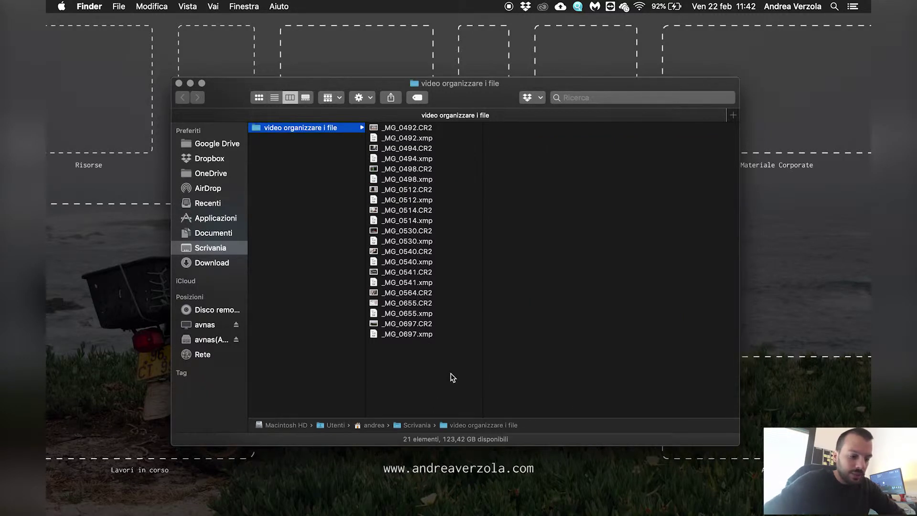
click(410, 170)
right_click(410, 170)
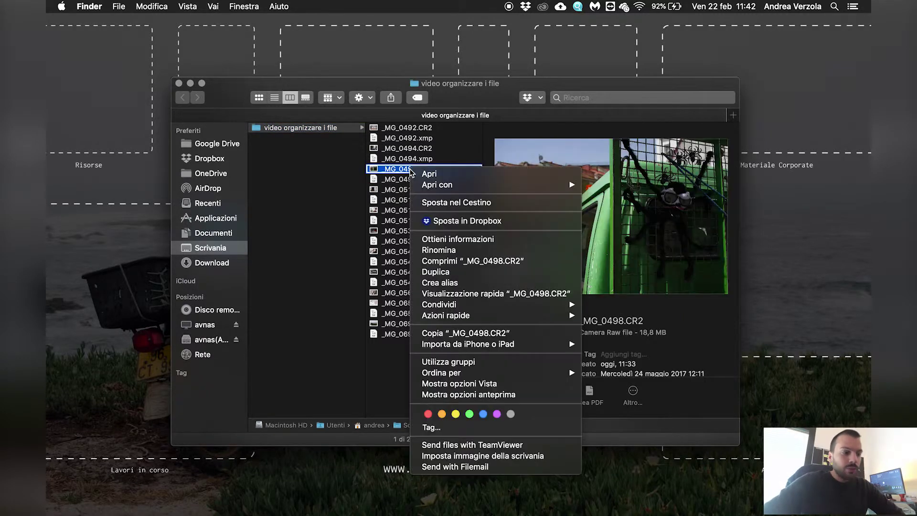
click(396, 383)
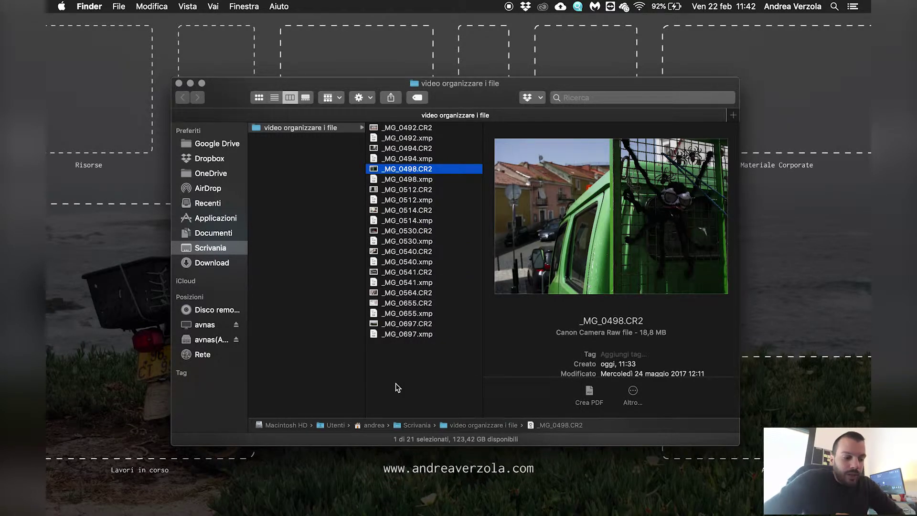
click(396, 383)
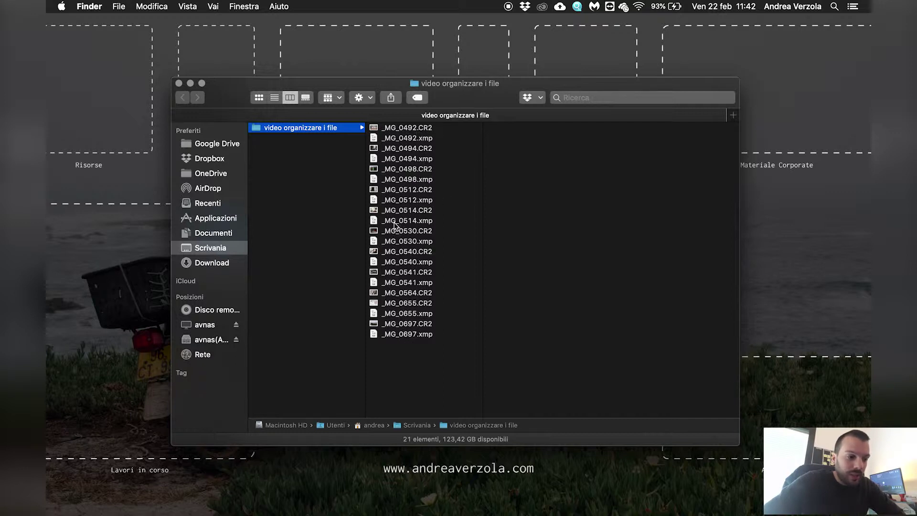
click(394, 128)
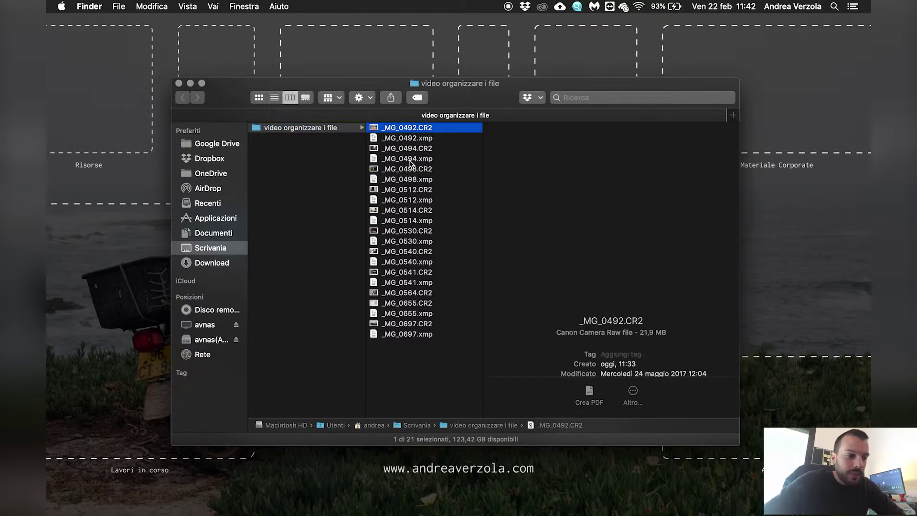
click(407, 152)
click(397, 170)
click(414, 190)
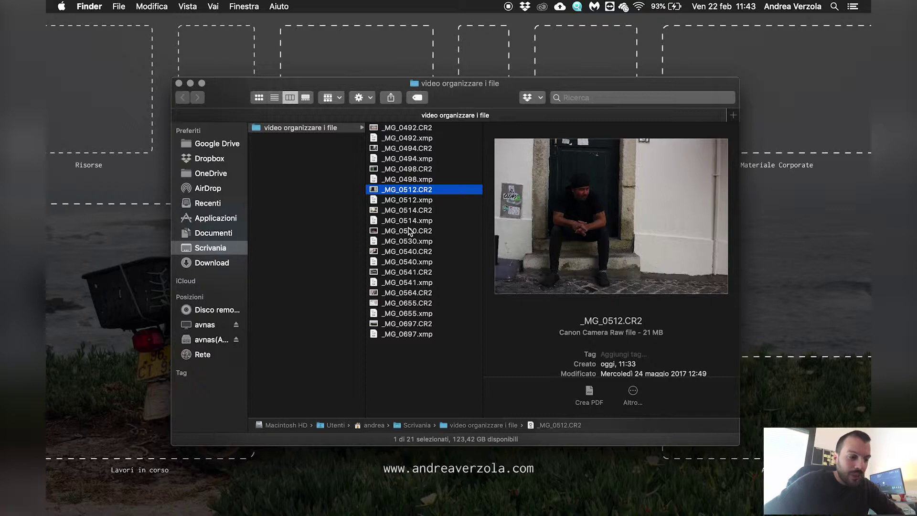
click(429, 390)
mouse_move(316, 496)
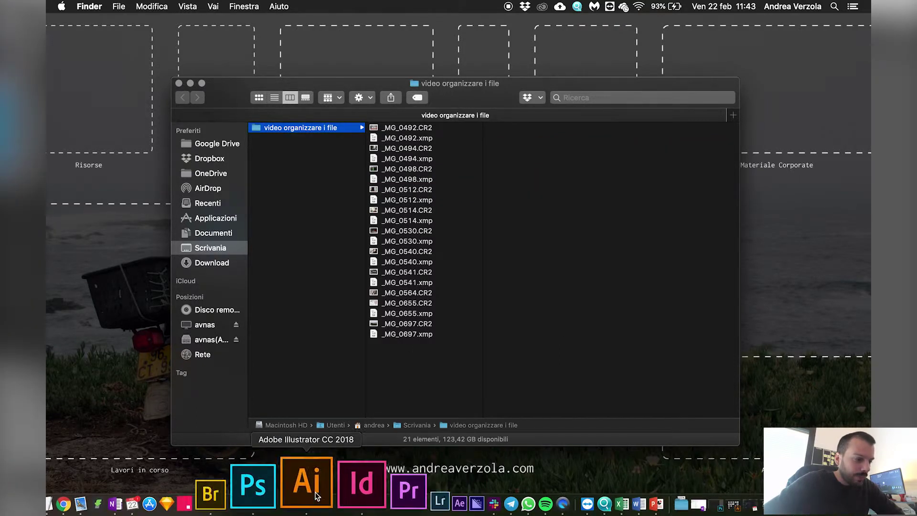
Launch Bridge, open 'video organizzare i file' via Computer > Scrivania, and widen the preview area
click(285, 495)
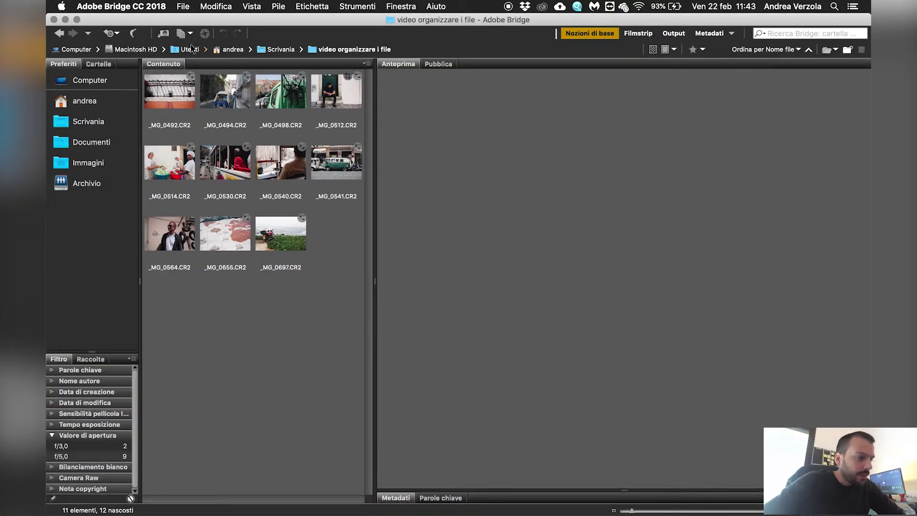
click(77, 50)
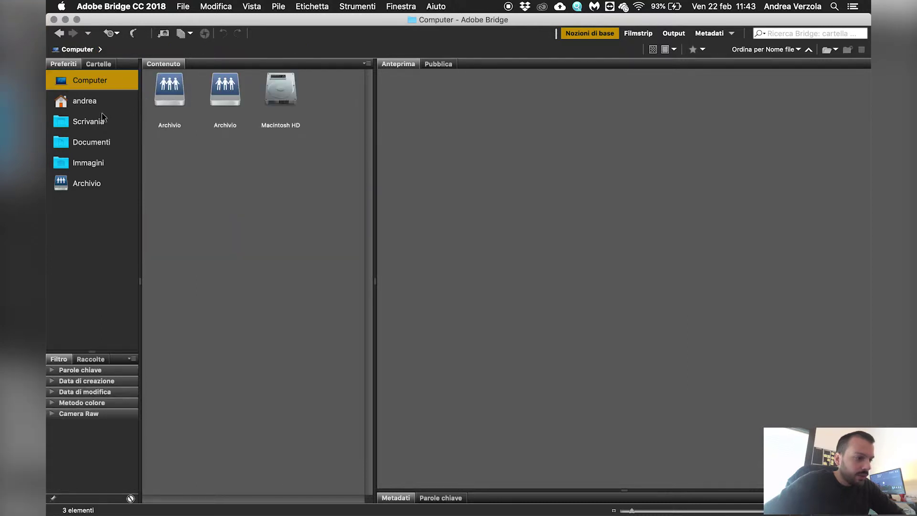
click(89, 123)
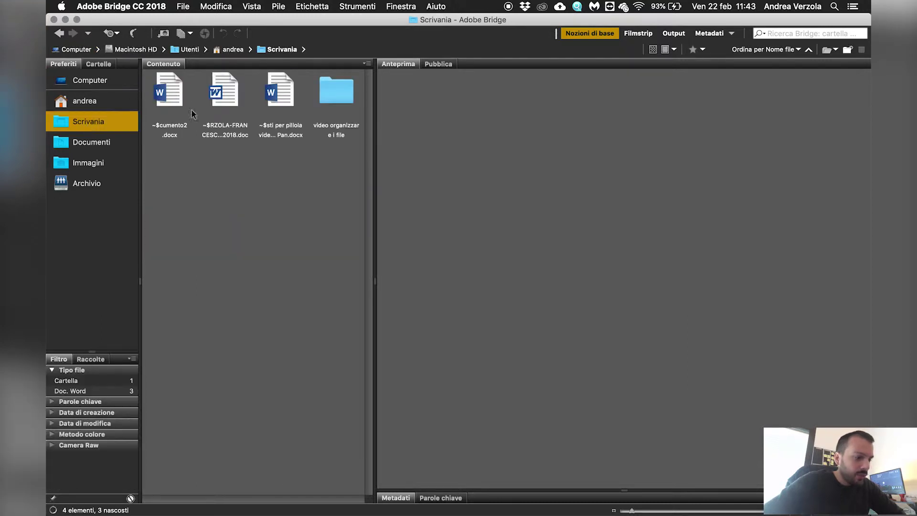
double_click(338, 91)
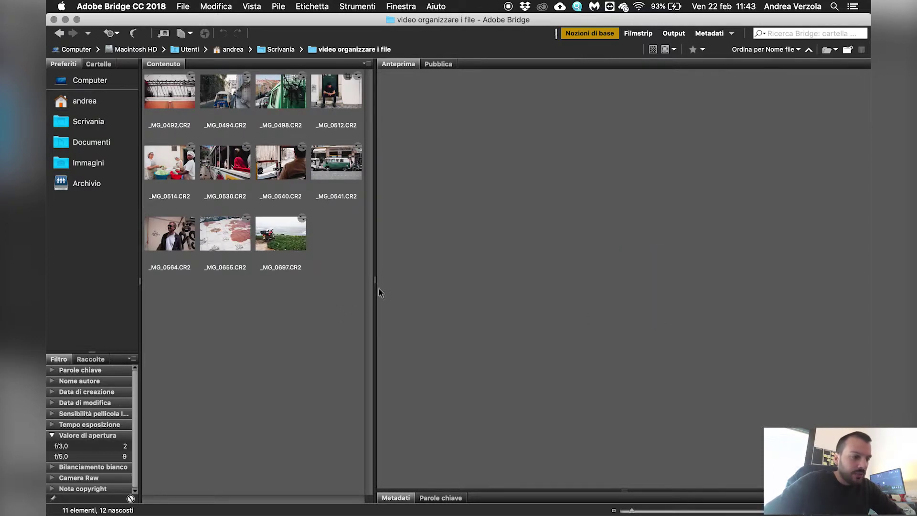
drag(376, 282, 354, 285)
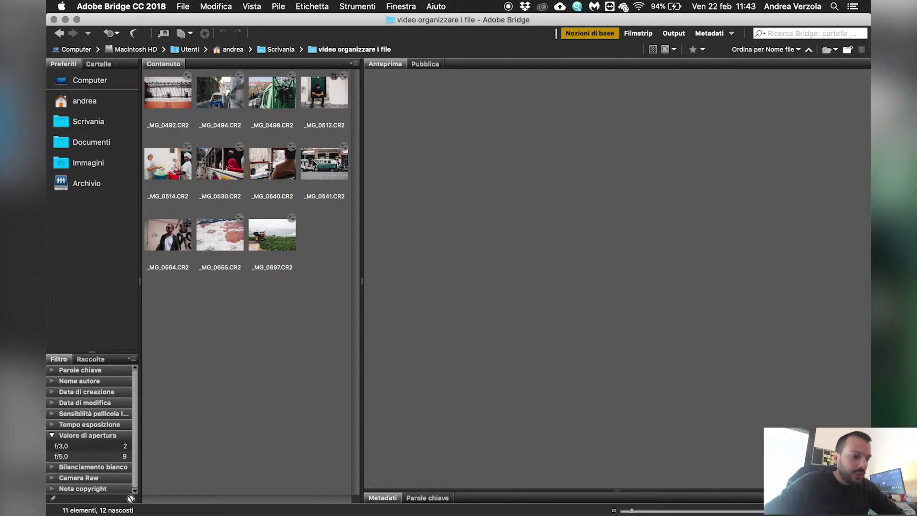
Preview _MG_0492 to _MG_0512, stepping with arrow keys, then clear the selection
click(163, 102)
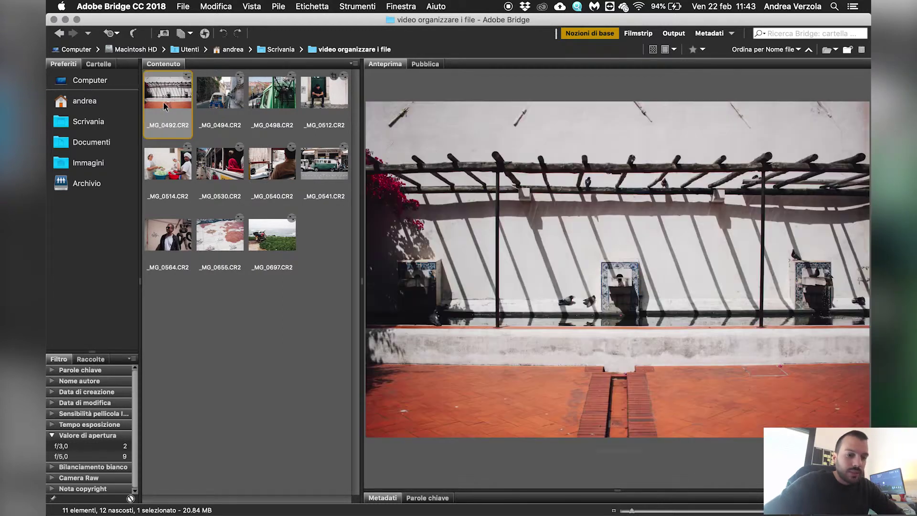
click(217, 103)
click(266, 105)
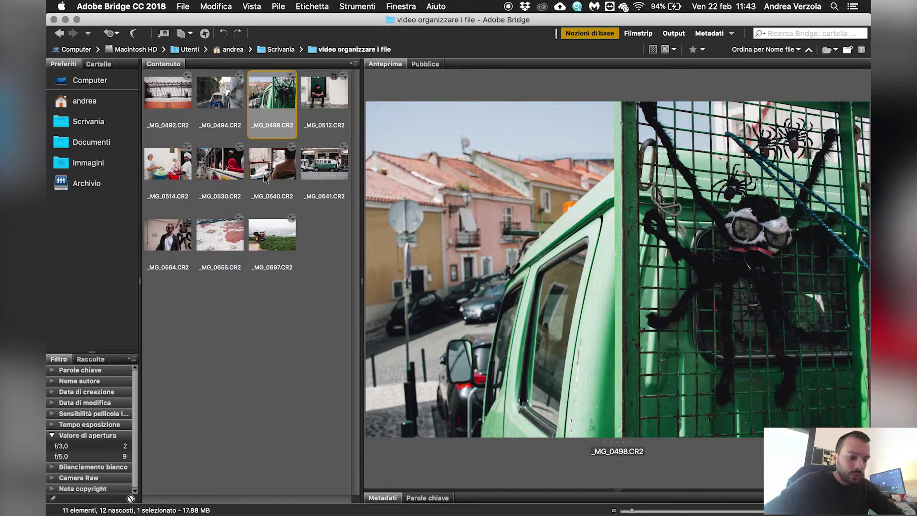
click(318, 108)
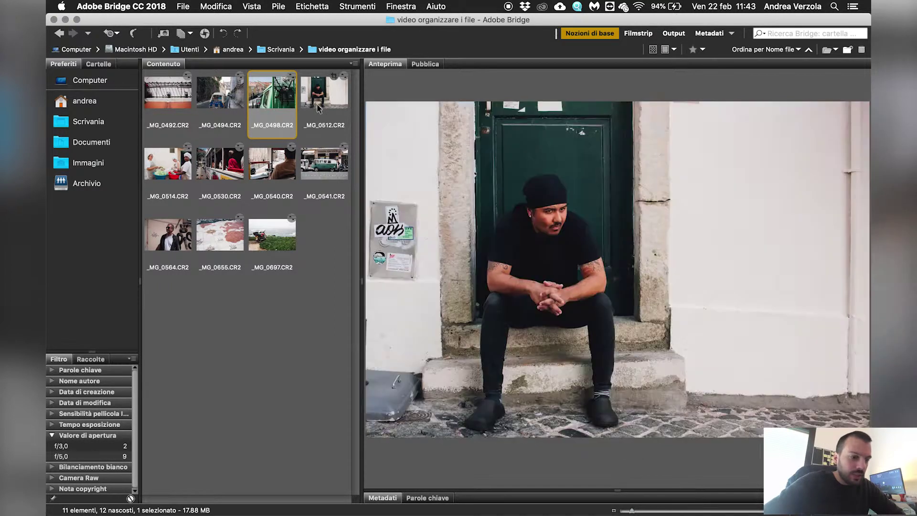
key(Right)
key(Right)
key(Left)
key(Left)
key(Left)
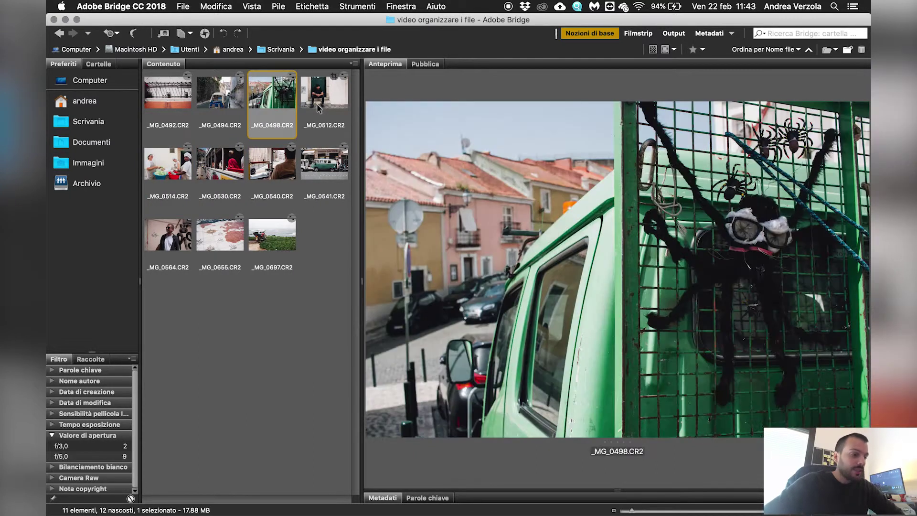
key(Left)
key(Left)
click(277, 291)
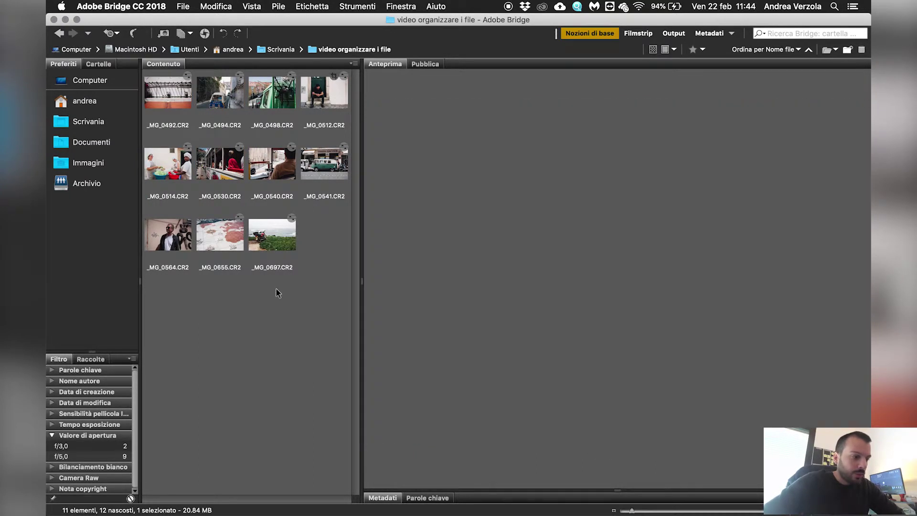
click(176, 93)
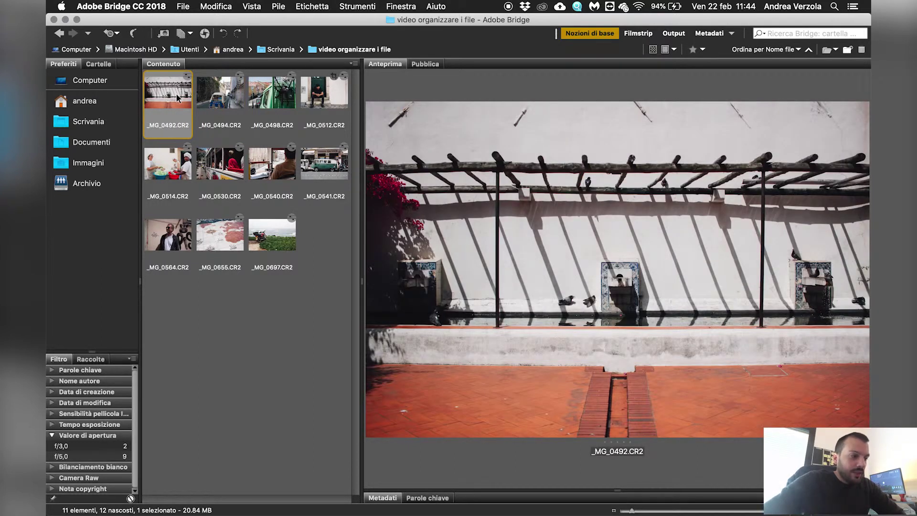
click(303, 323)
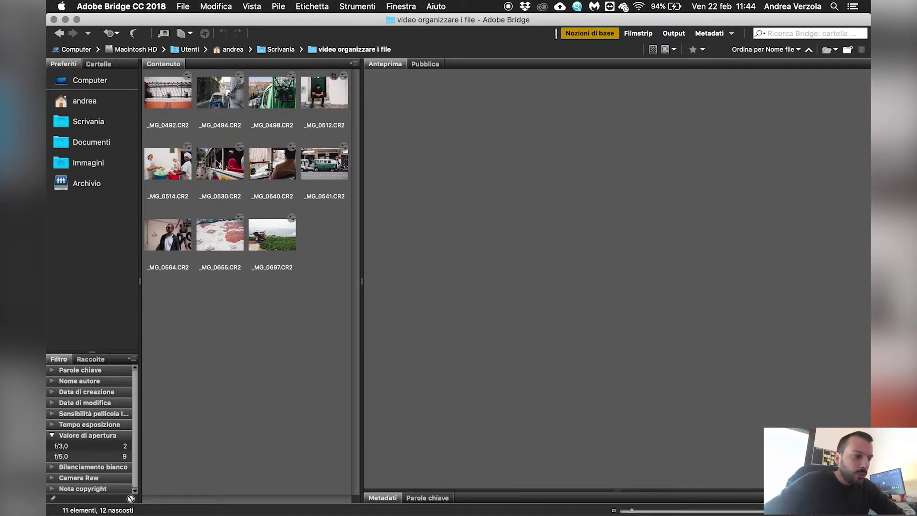
Preview each thumbnail, return to _MG_0492 and show the Etichetta rating and label menu
click(220, 98)
click(164, 102)
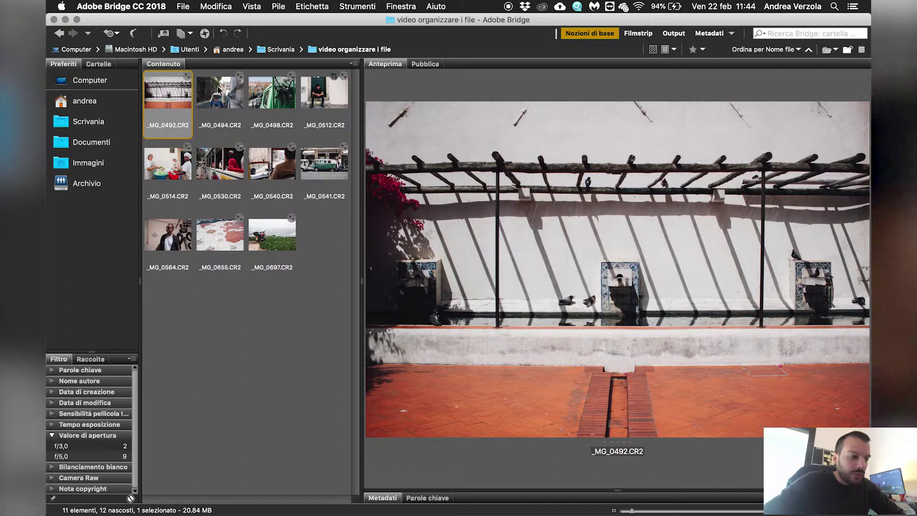
click(216, 101)
click(261, 102)
click(328, 95)
click(323, 161)
click(271, 162)
click(213, 174)
click(167, 164)
click(169, 93)
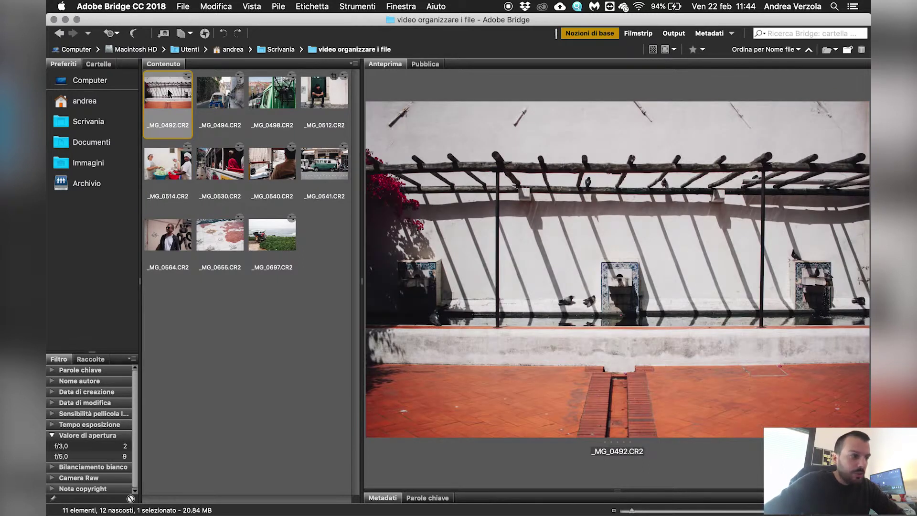
click(323, 7)
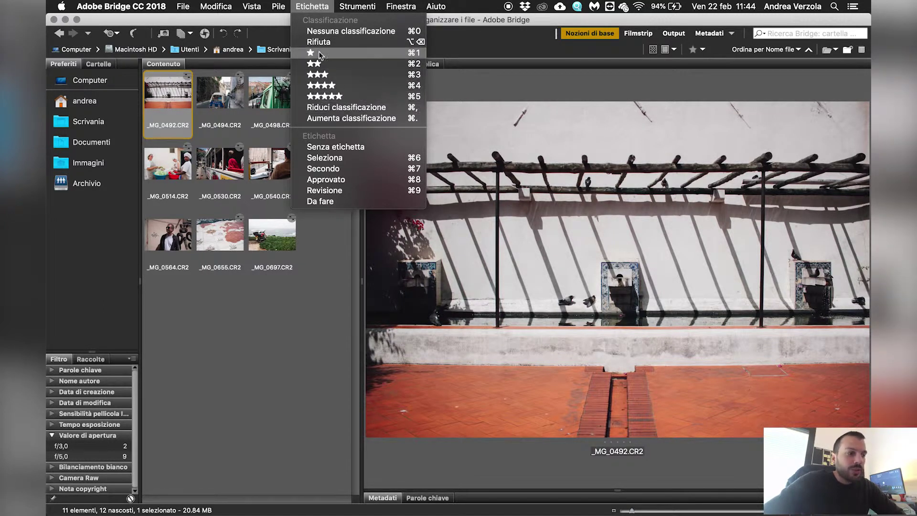
Give _MG_0492 a three-star rating with Cmd+3
click(243, 337)
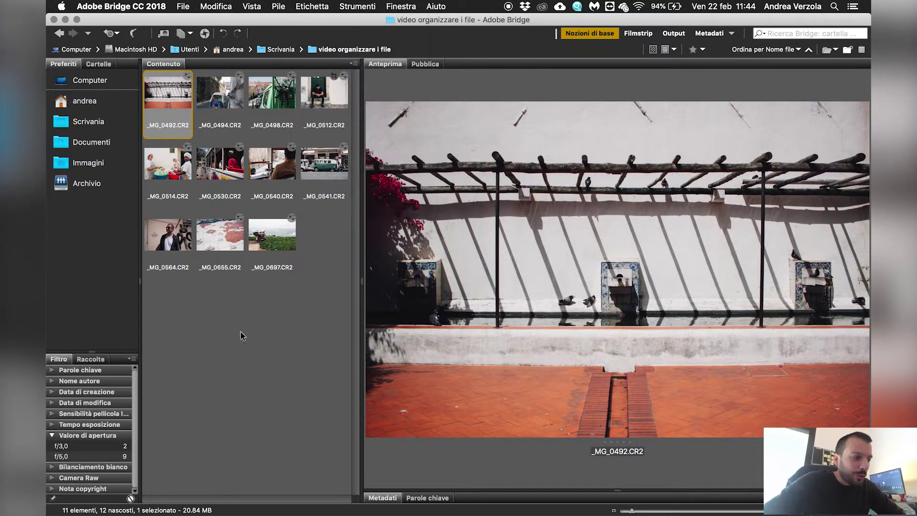
click(225, 115)
click(163, 98)
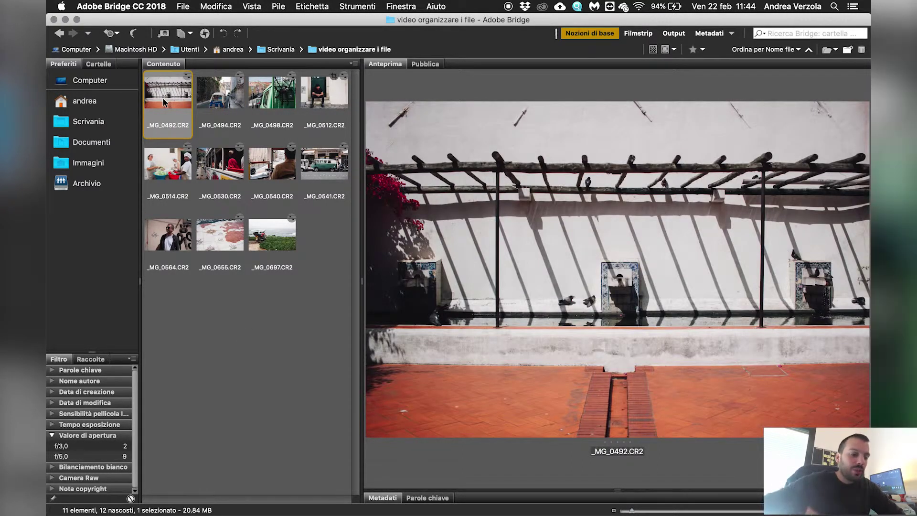
click(222, 98)
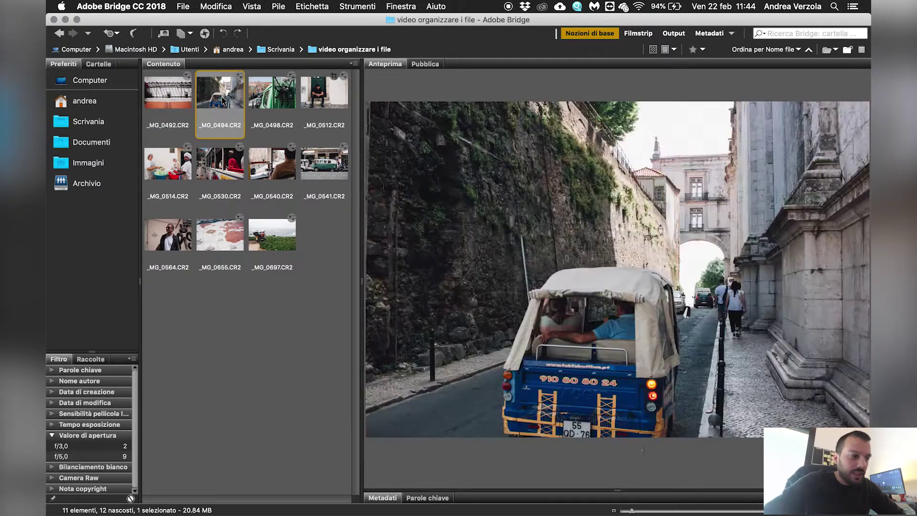
key(Right)
key(Left)
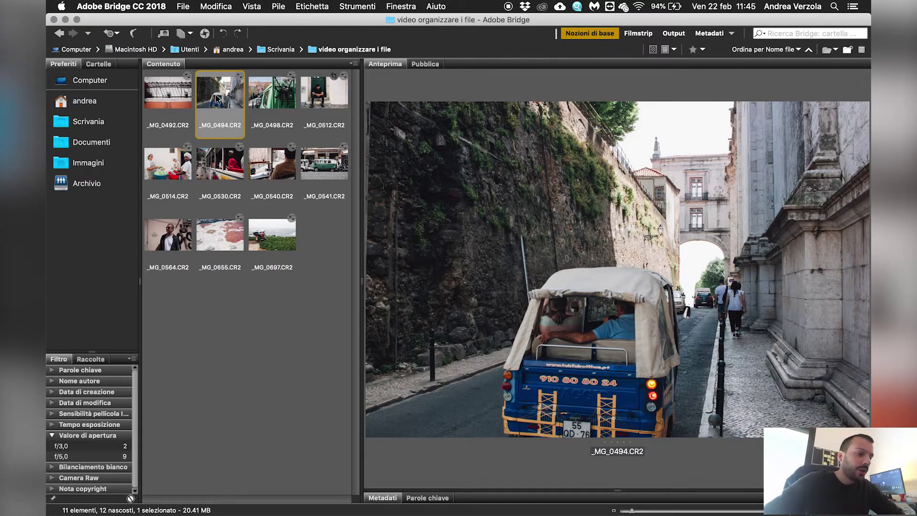
click(177, 100)
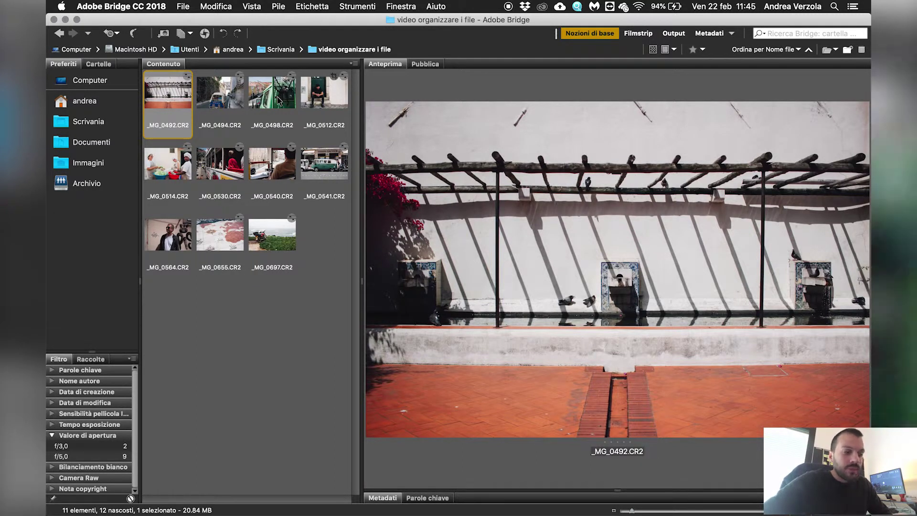
key(super+3)
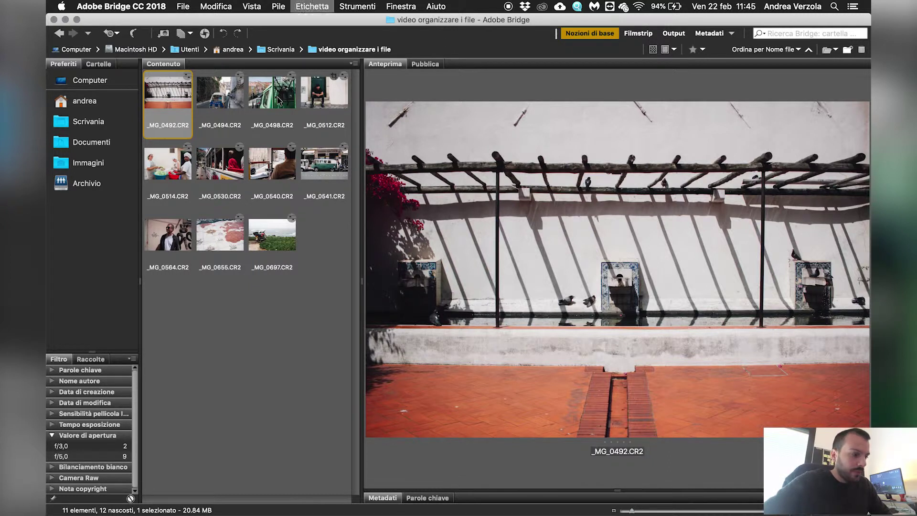
Rate _MG_0498 three stars from the Etichetta menu and _MG_0541 three stars
click(216, 100)
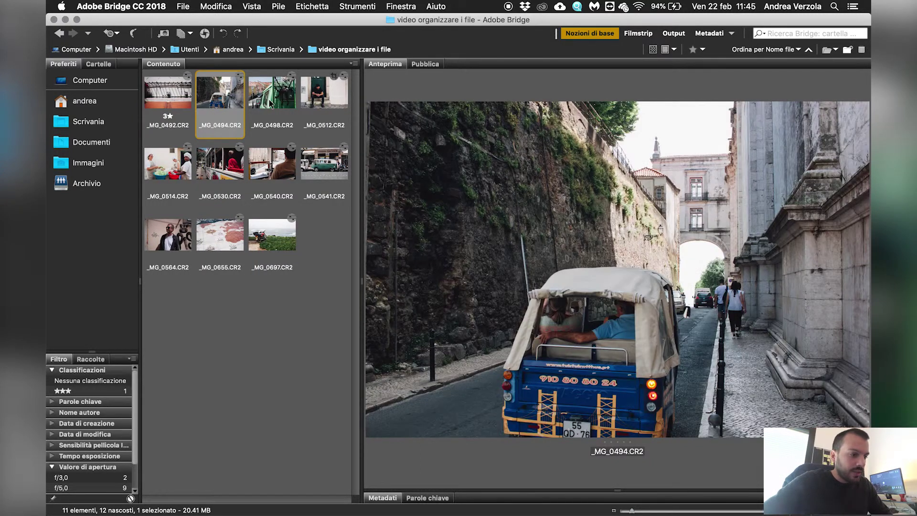
click(271, 103)
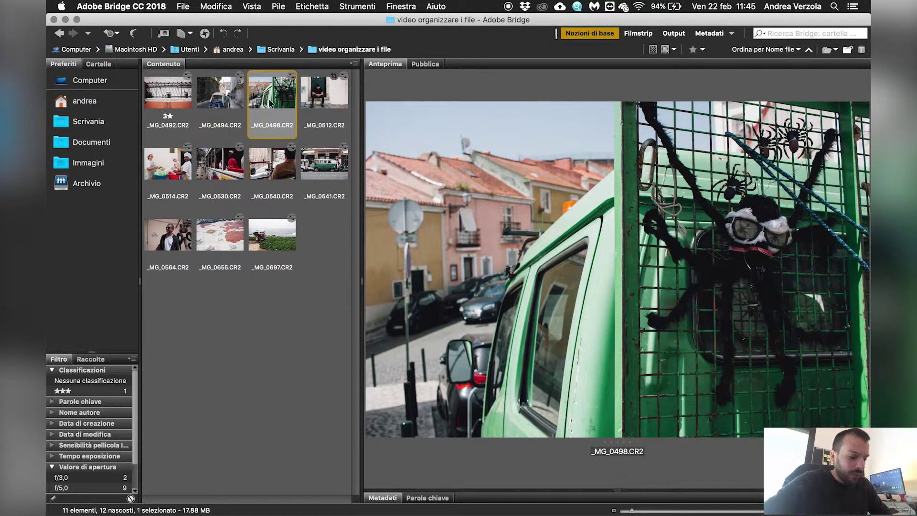
click(312, 7)
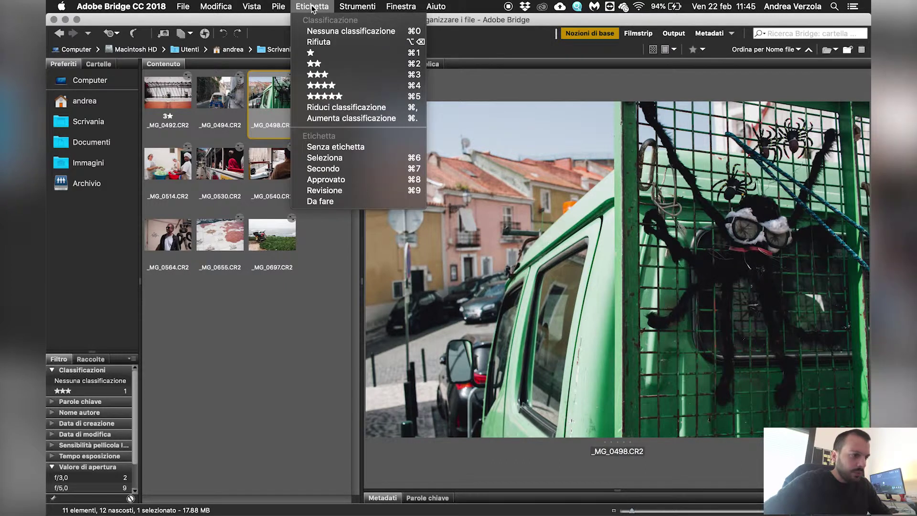
click(357, 76)
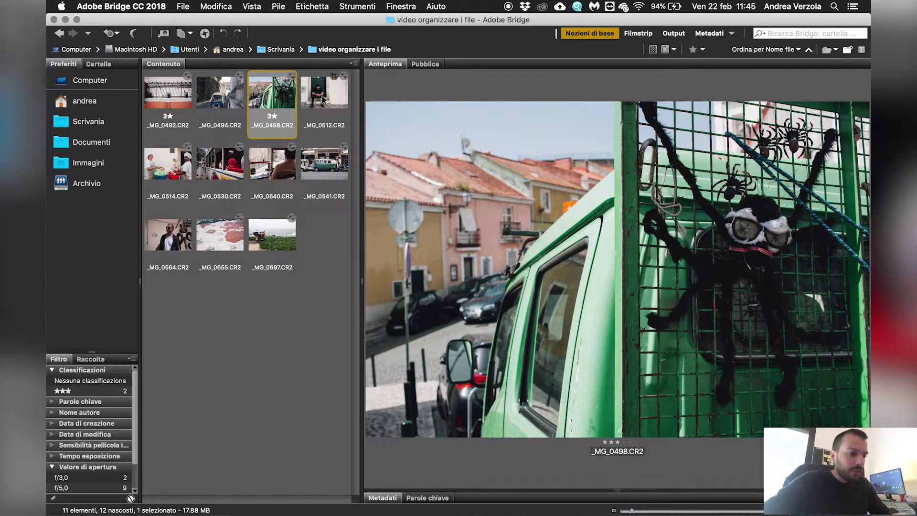
click(324, 99)
click(320, 160)
key(super+3)
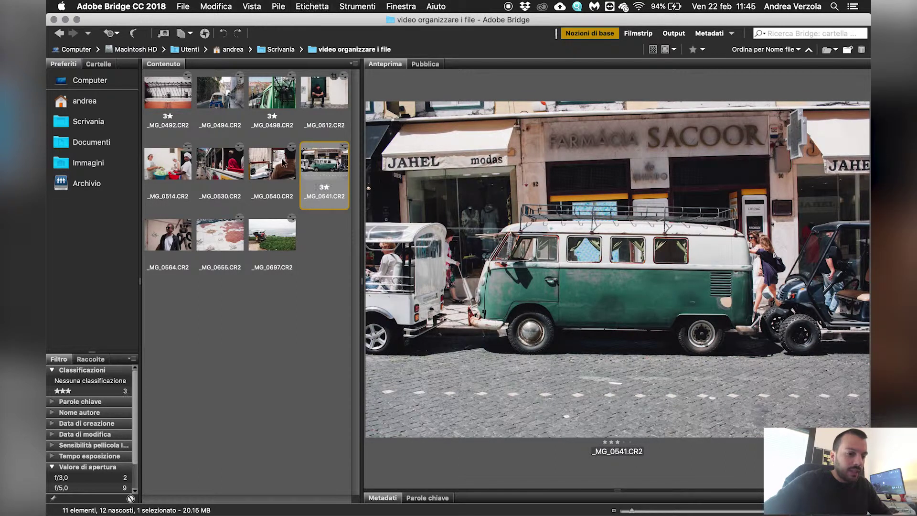
Rate _MG_0540 three stars, _MG_0514 four, _MG_0655 two and _MG_0697 five
click(270, 167)
click(228, 175)
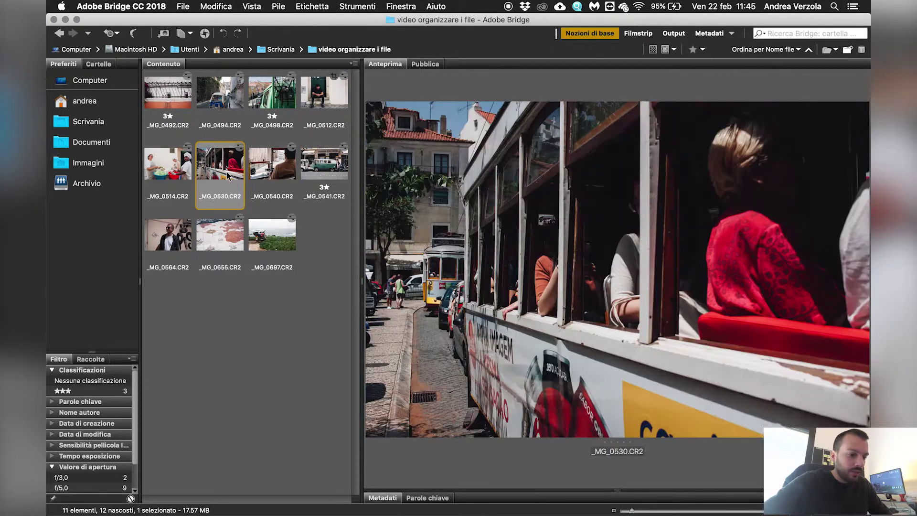
click(275, 173)
key(super+3)
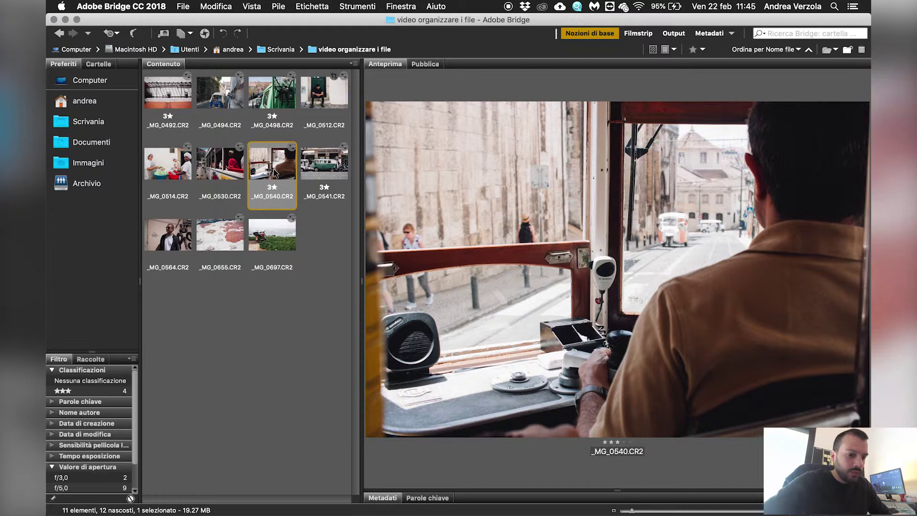
click(185, 171)
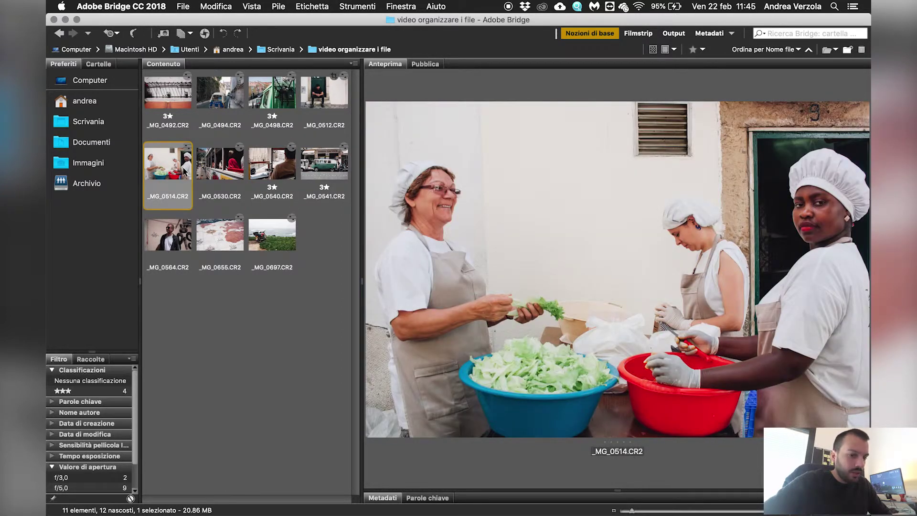
key(super+4)
click(219, 234)
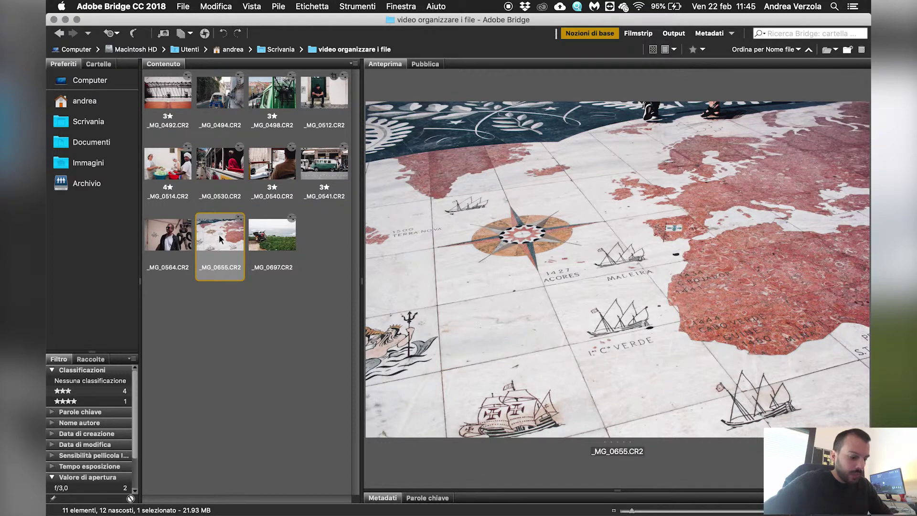
key(super+2)
click(291, 235)
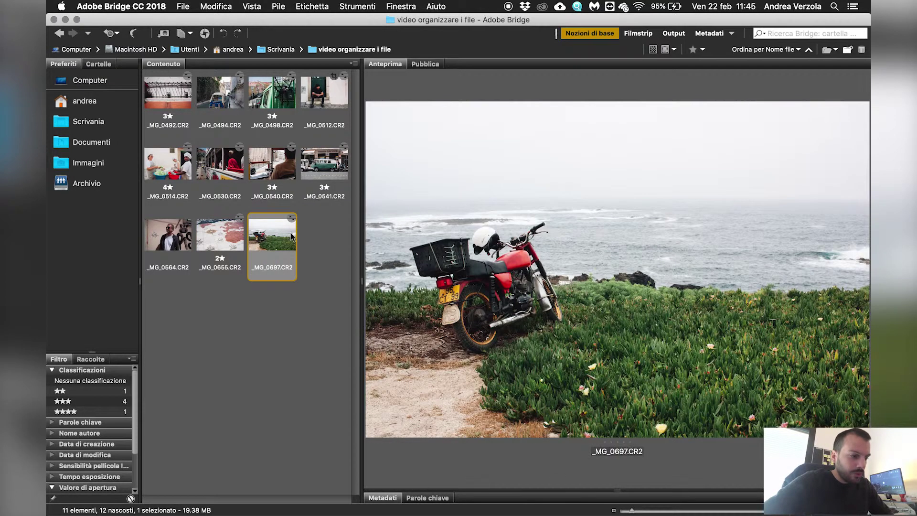
key(super+5)
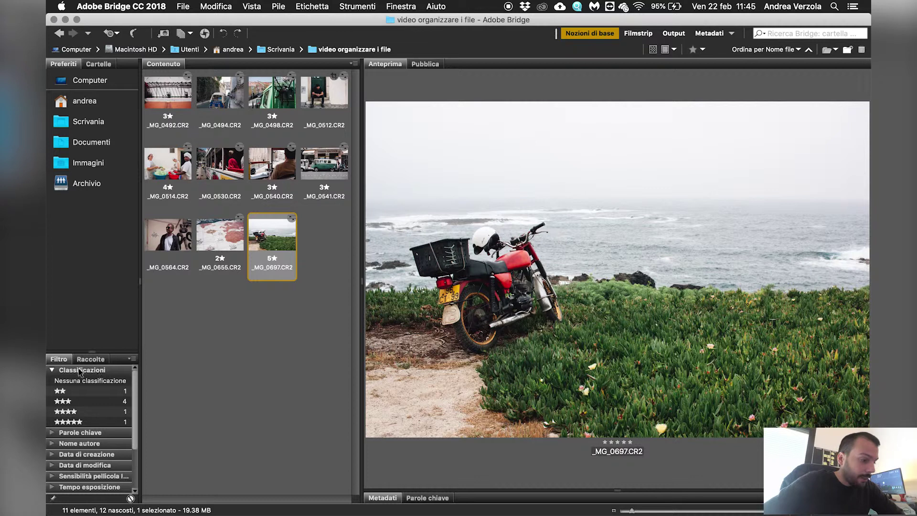
Filter the grid to 3-, 4- and 5-star photos, then clear those rating filters
click(68, 401)
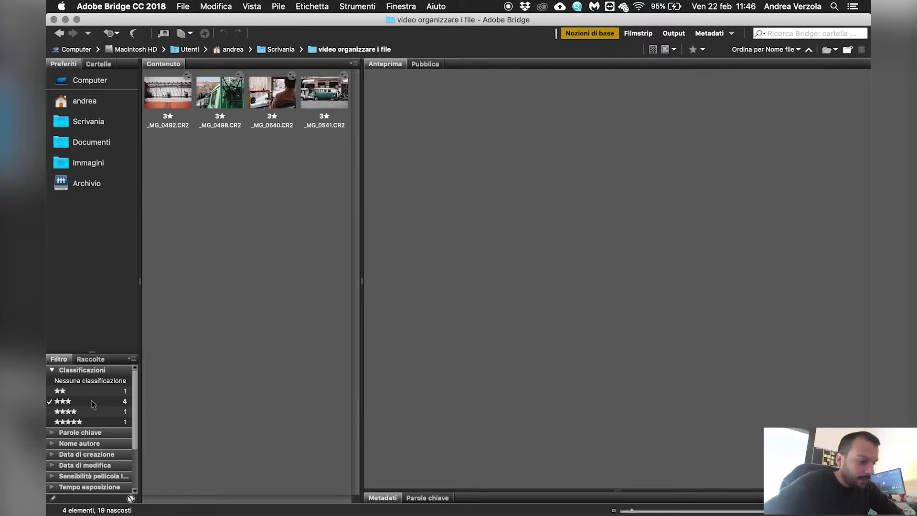
click(85, 412)
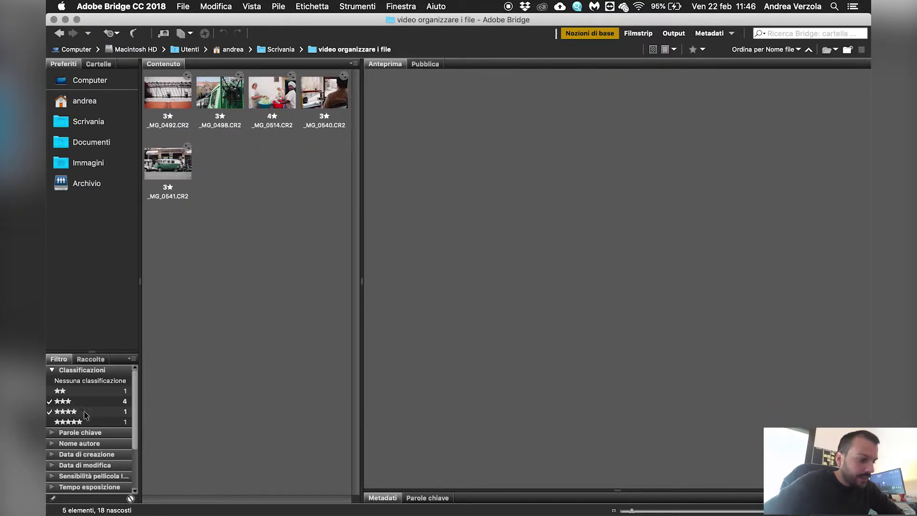
click(85, 422)
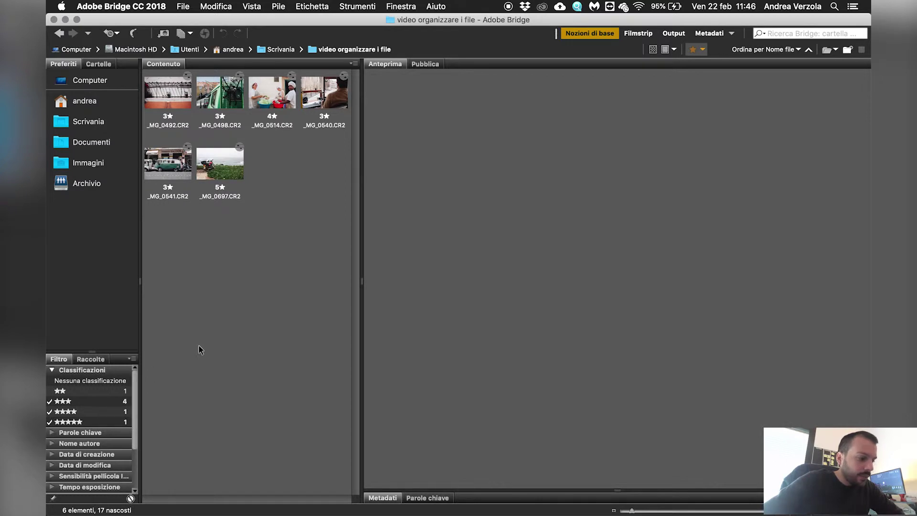
click(96, 412)
click(96, 413)
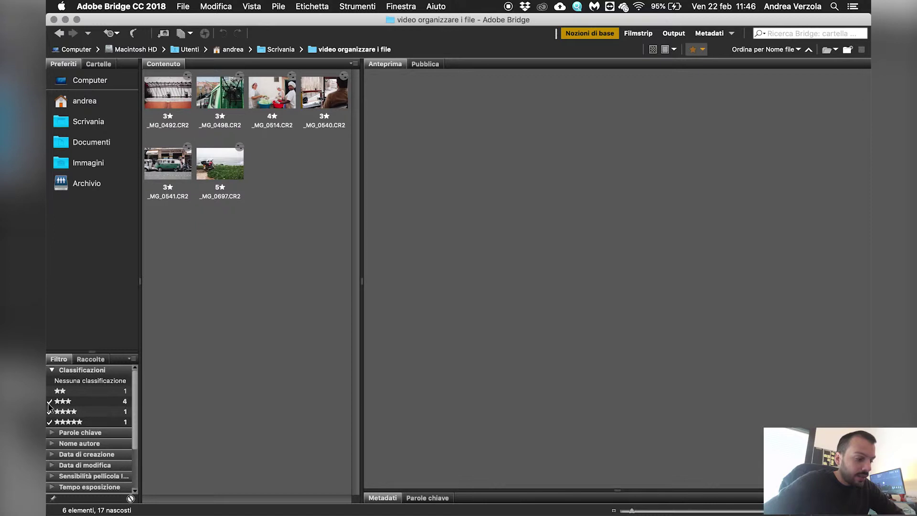
click(97, 404)
click(97, 413)
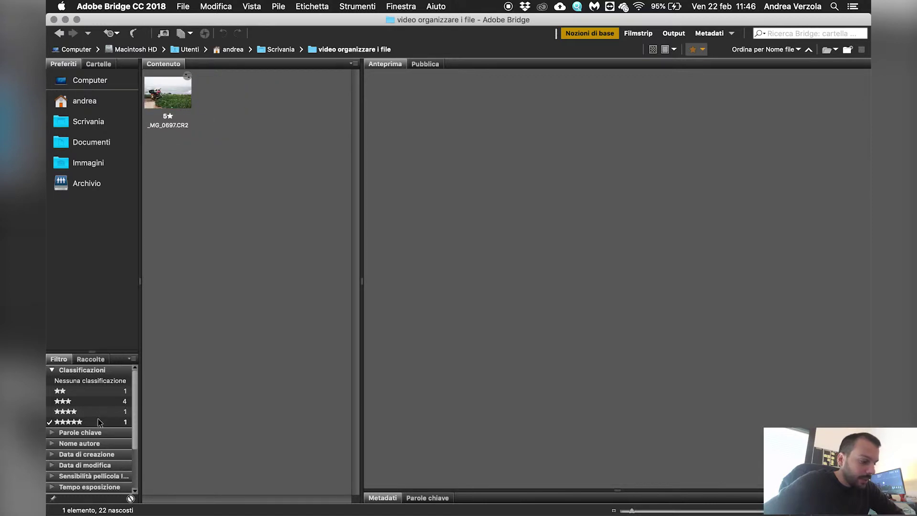
click(97, 422)
Reapply the 3-, 4- and 5-star filters and preview _MG_0492, _MG_0498, _MG_0514, _MG_0540
click(96, 401)
click(96, 402)
click(95, 412)
click(93, 402)
click(95, 423)
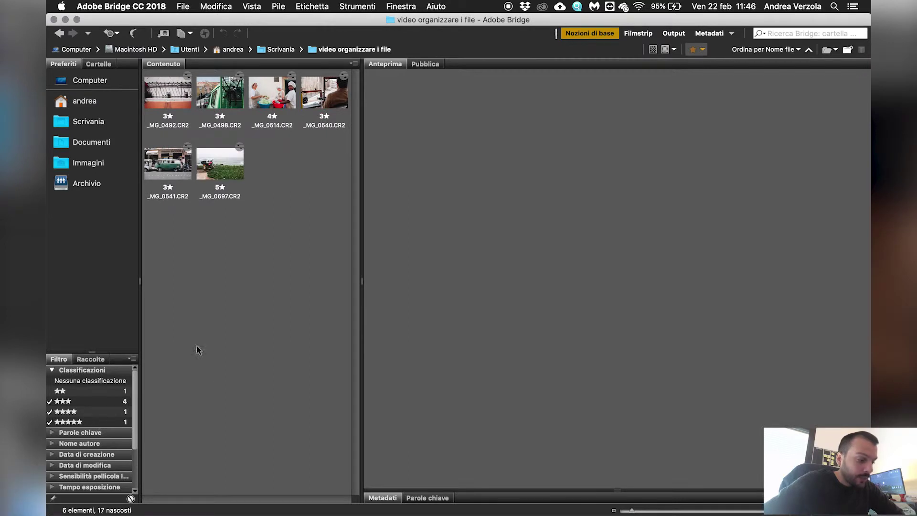
click(174, 99)
click(234, 101)
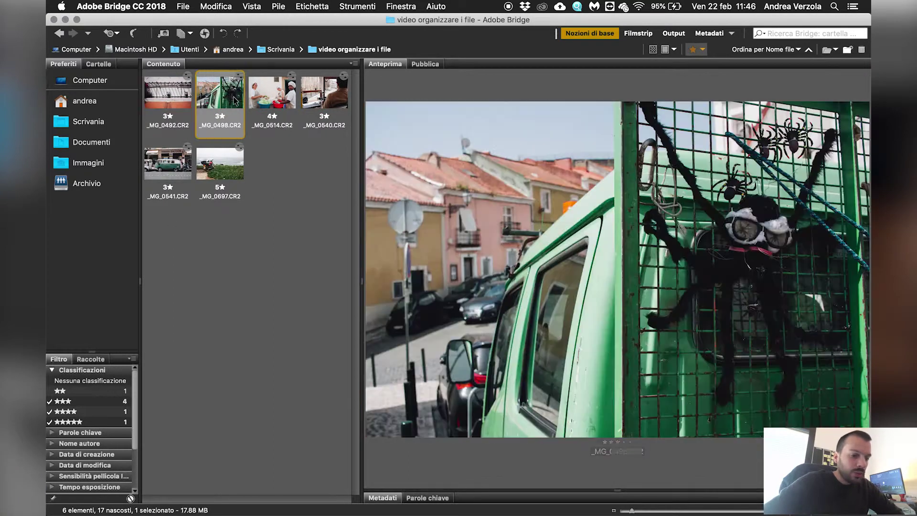
click(271, 101)
click(313, 98)
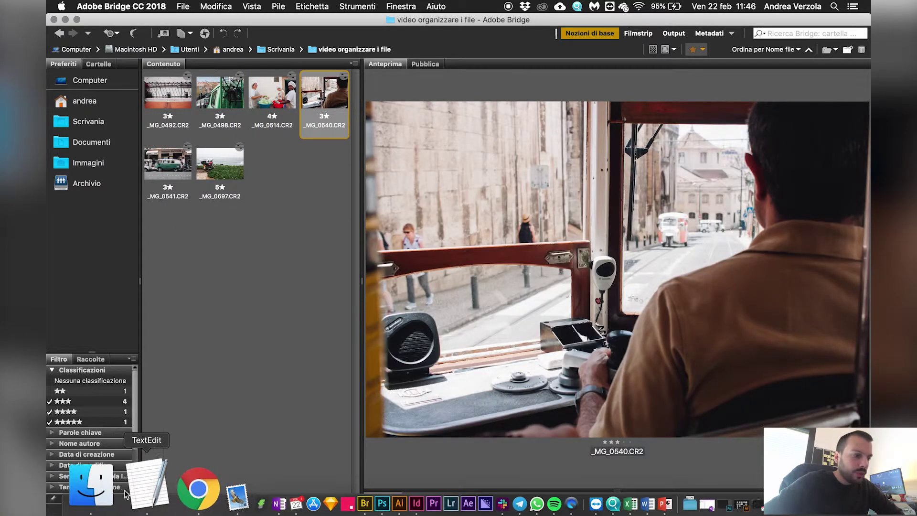
click(121, 494)
Preview _MG_0492's XMP sidecar and CR2 files _MG_0492 to _MG_0530, then minimize Finder
click(412, 138)
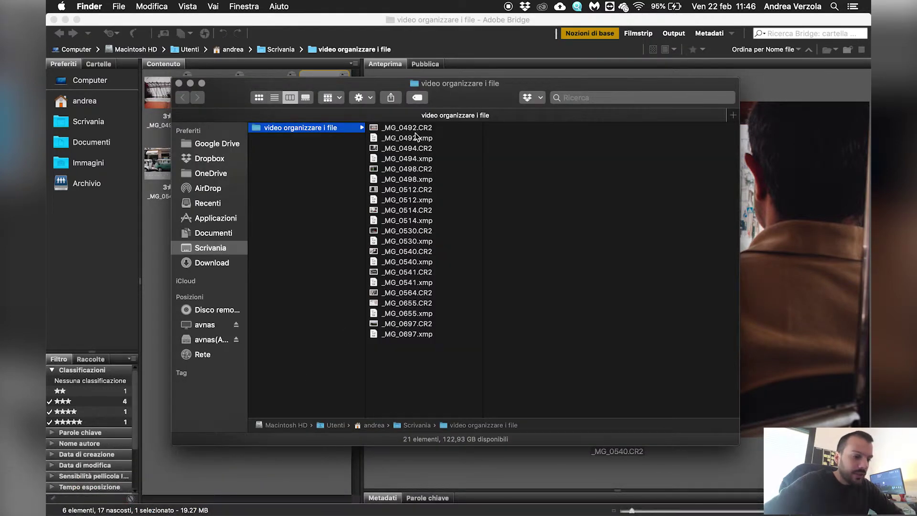
click(409, 129)
click(408, 149)
click(406, 170)
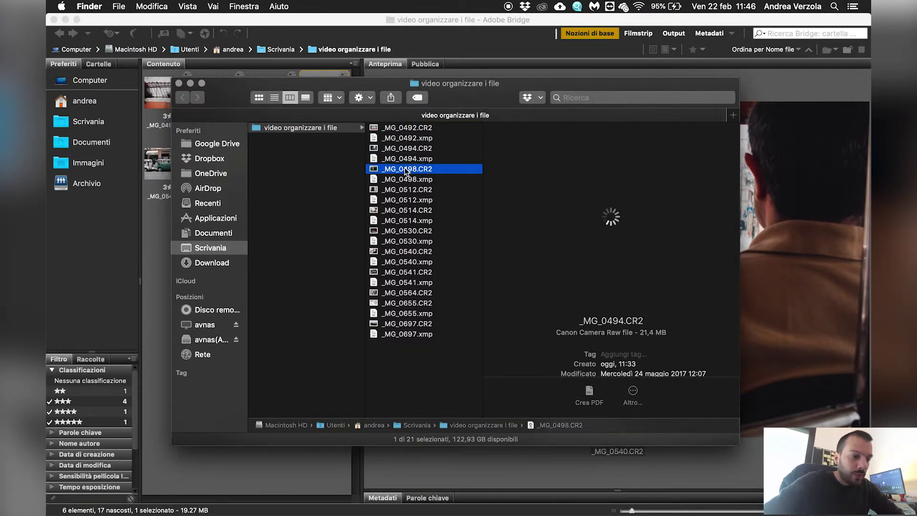
click(404, 190)
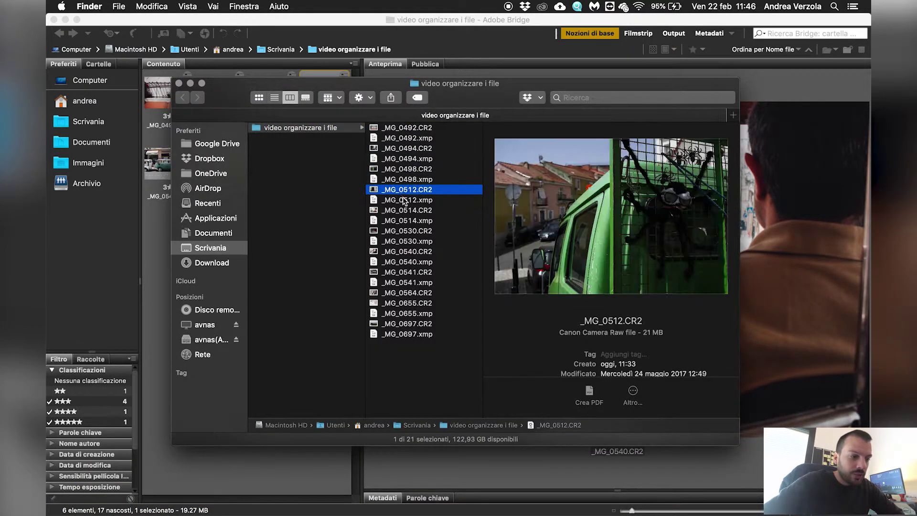
click(412, 231)
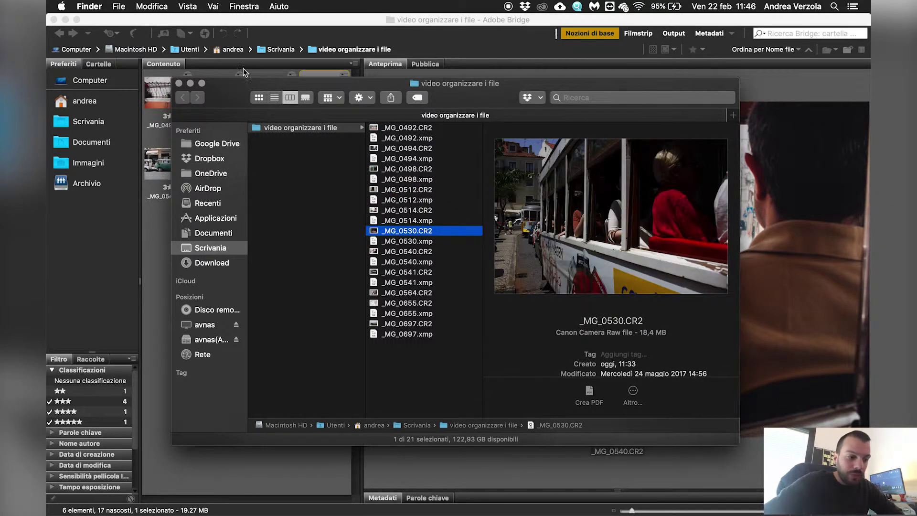
click(190, 84)
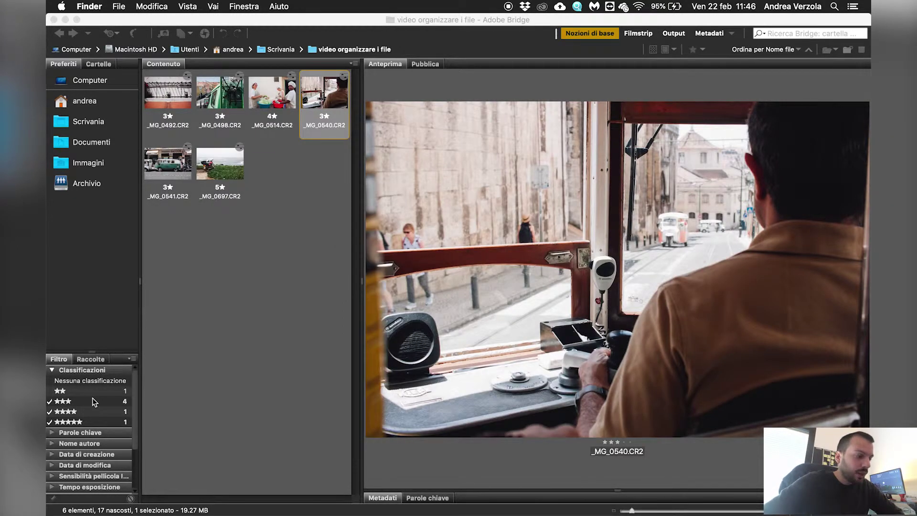
Toggle the 3-, 4- and 5-star rating filters off and back on, then preview _MG_0498
click(93, 402)
click(90, 414)
click(90, 421)
click(90, 421)
click(90, 413)
click(91, 401)
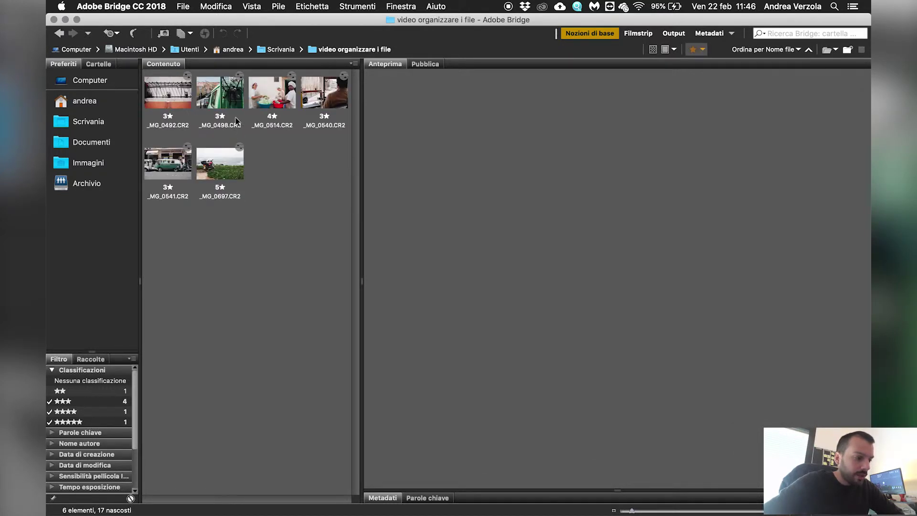
click(229, 83)
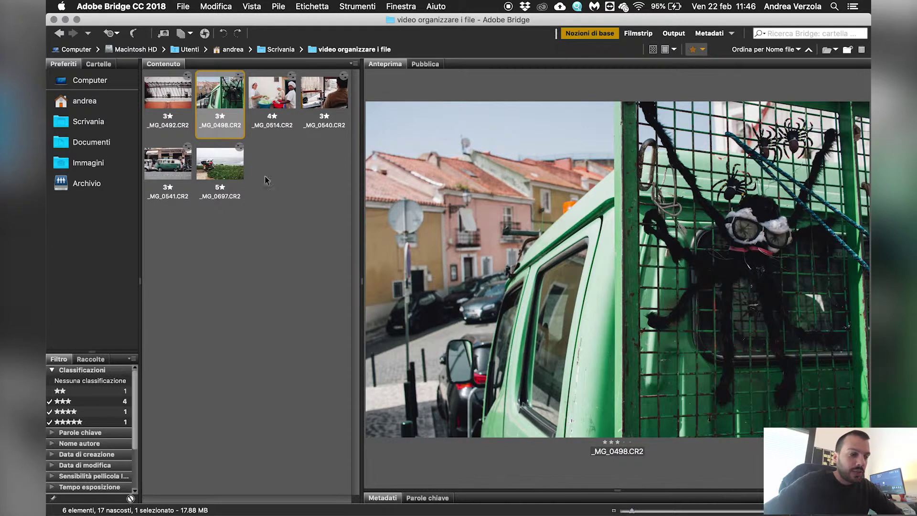
click(269, 116)
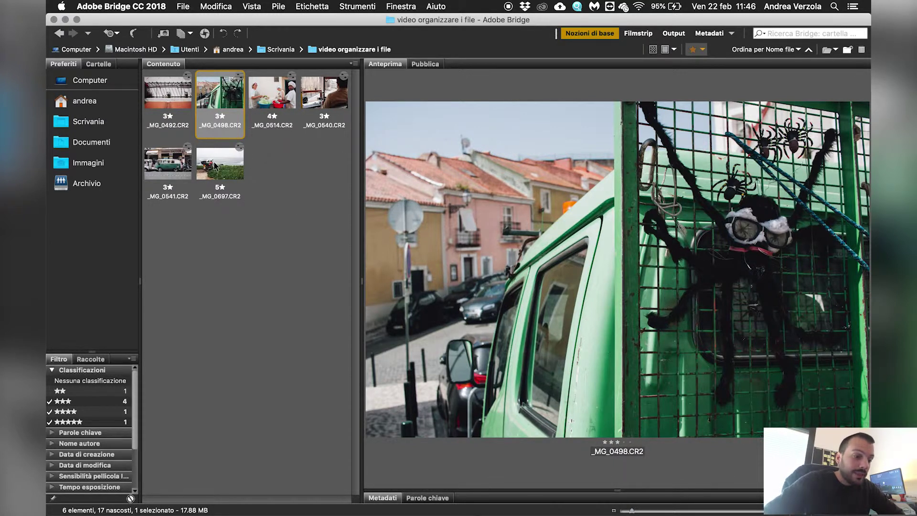
Give _MG_0697 the green Approvato label and filter to Approvato photos only
click(322, 5)
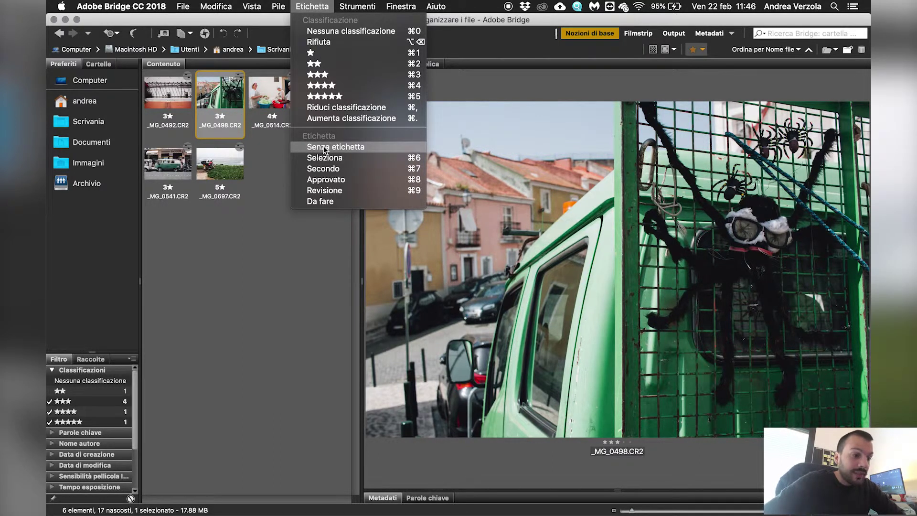
click(268, 192)
click(231, 177)
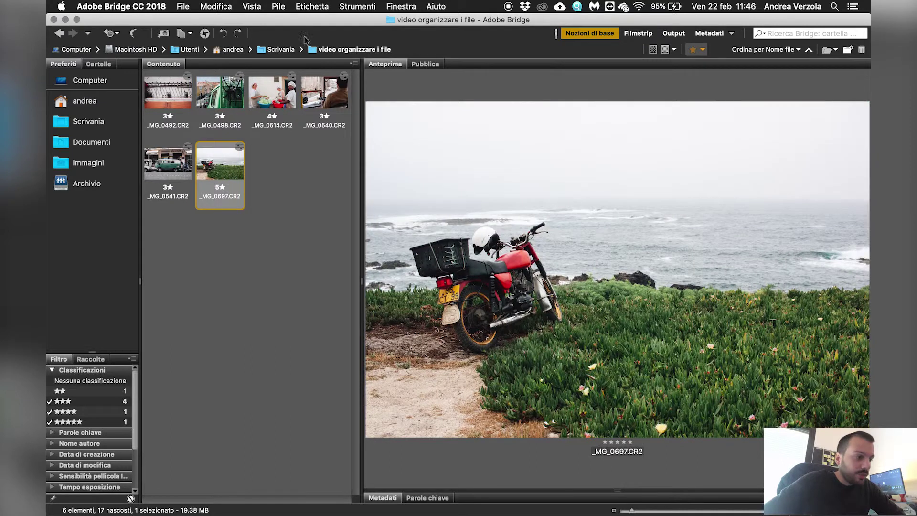
click(313, 7)
click(325, 179)
click(295, 257)
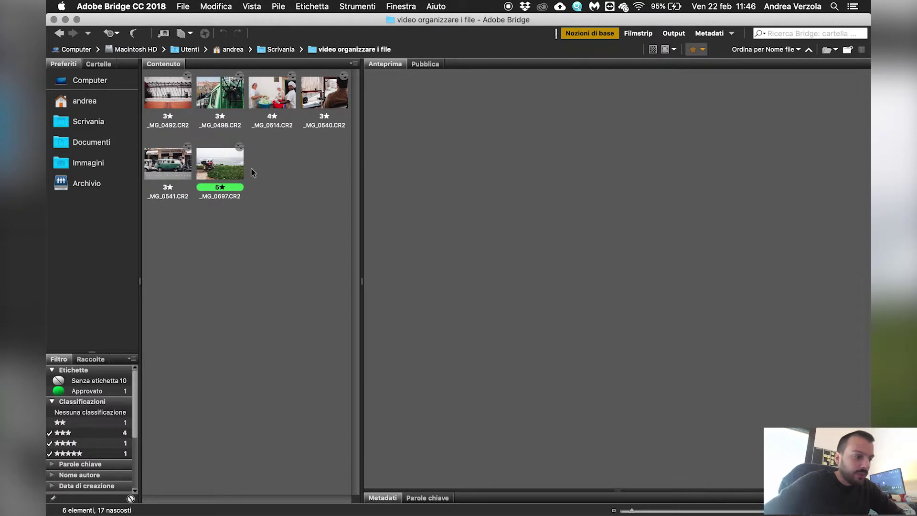
click(218, 161)
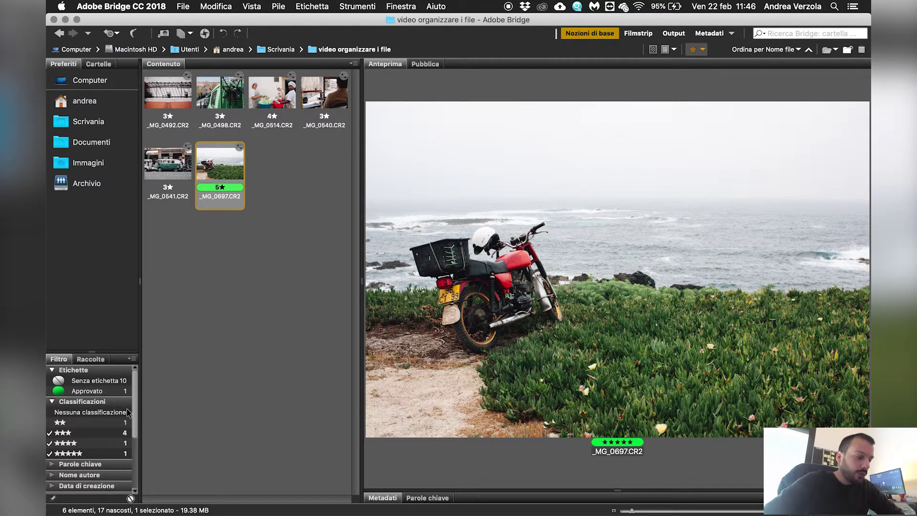
click(101, 393)
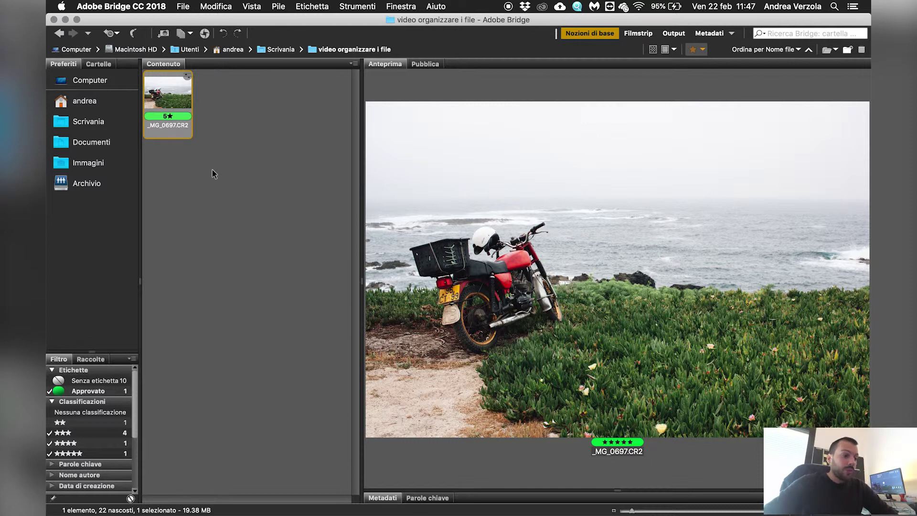
Reload 'video organizzare i file' from Scrivania, then repeatedly select and deselect _MG_0697
click(281, 50)
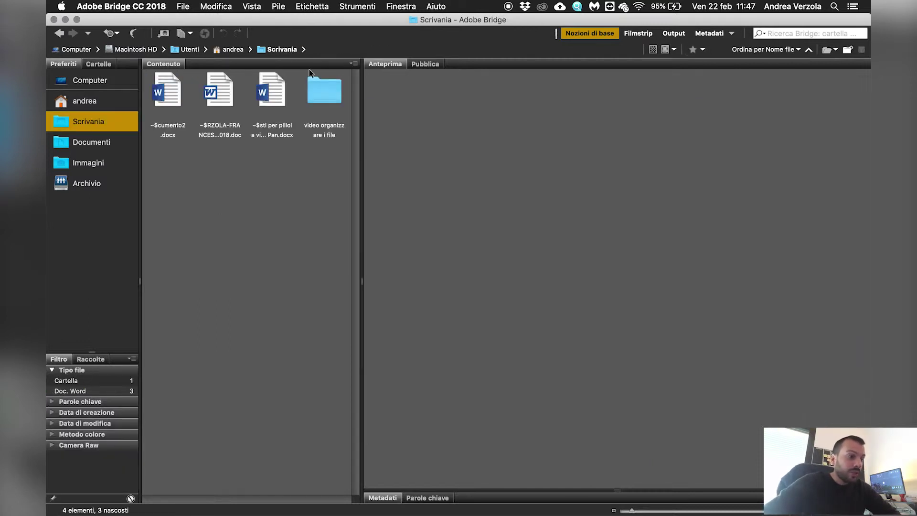
double_click(317, 96)
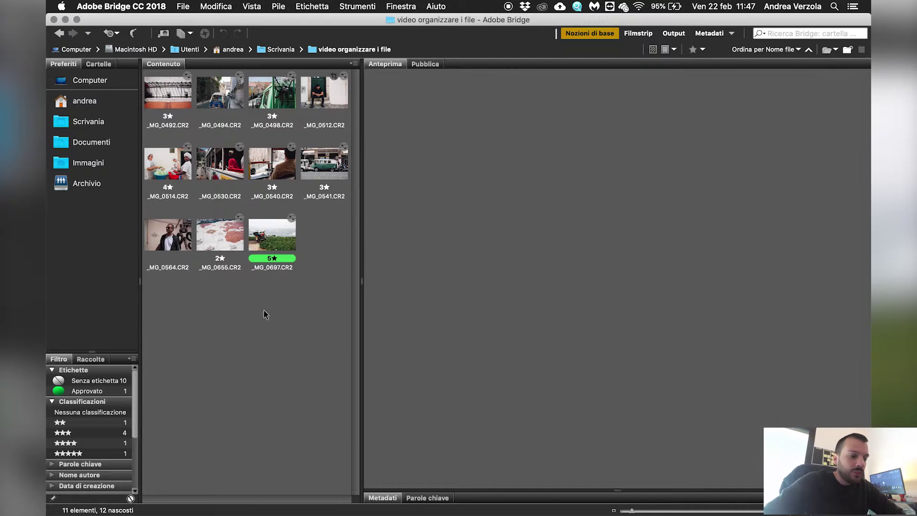
click(279, 223)
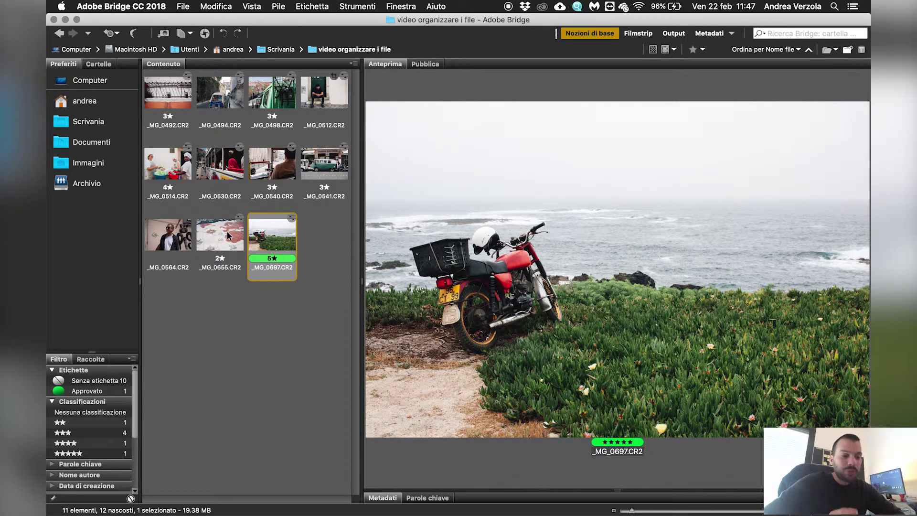
click(228, 301)
click(270, 242)
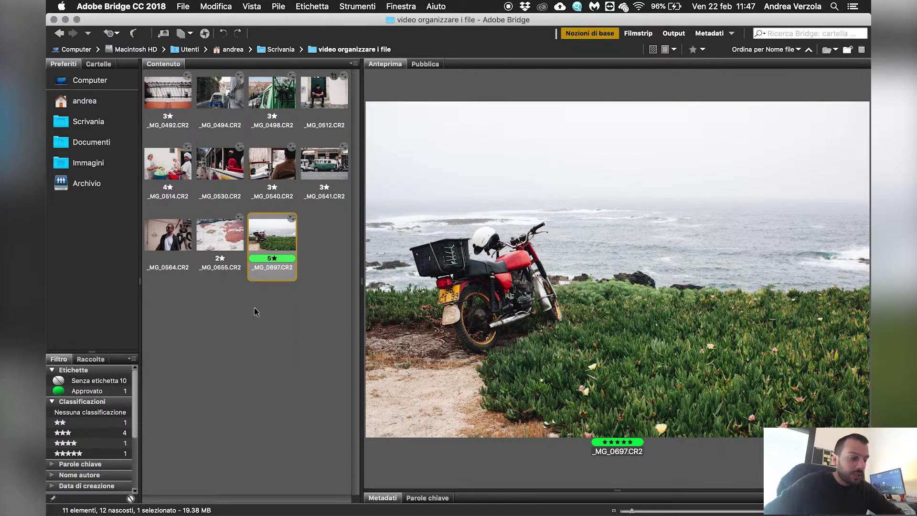
click(240, 354)
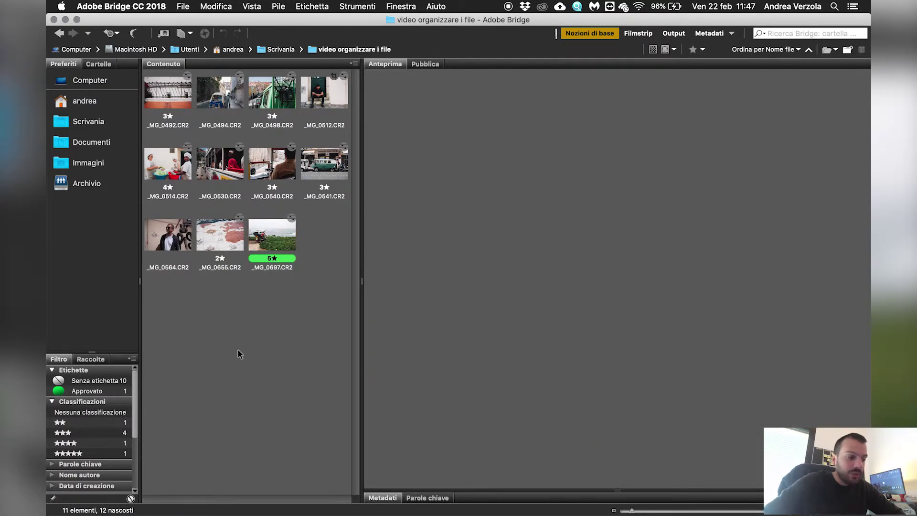
click(278, 235)
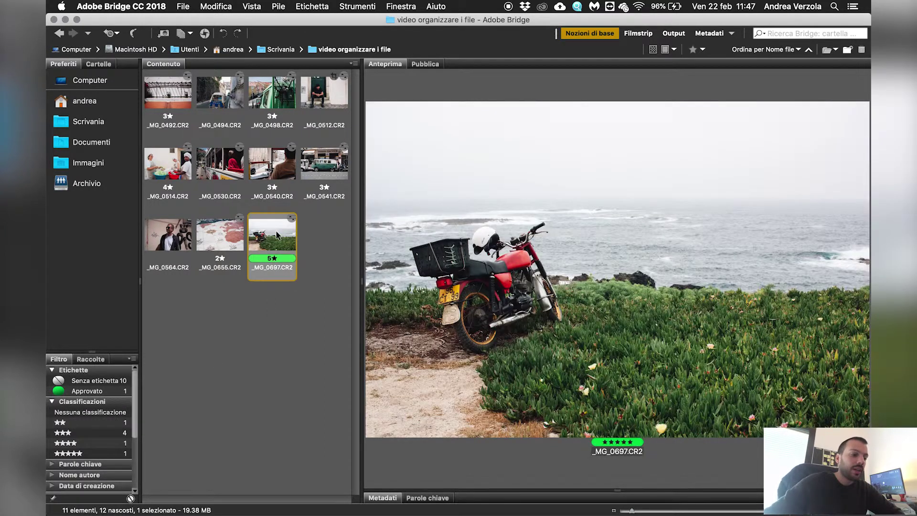
click(230, 233)
click(263, 236)
click(263, 324)
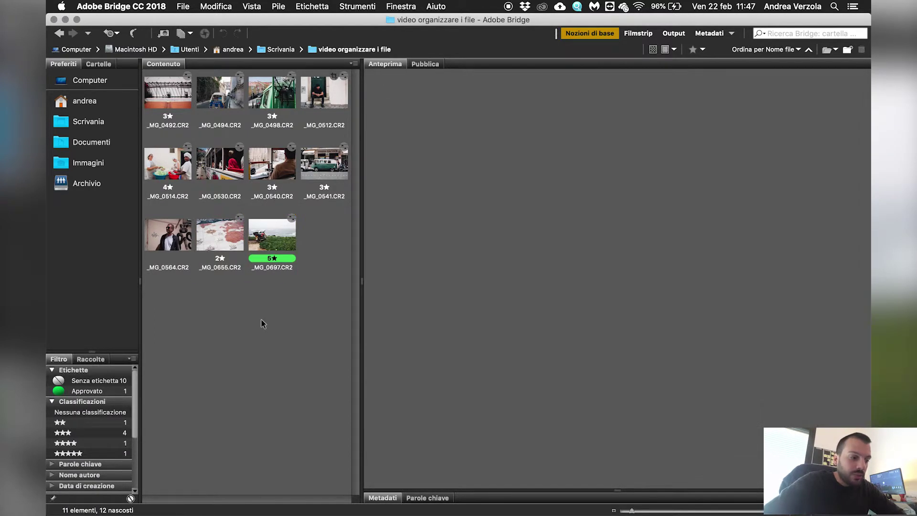
click(273, 245)
Check the xmp sidecars in Finder, select and deselect _MG_0697 in Bridge, then minimize Finder
key(super+Tab)
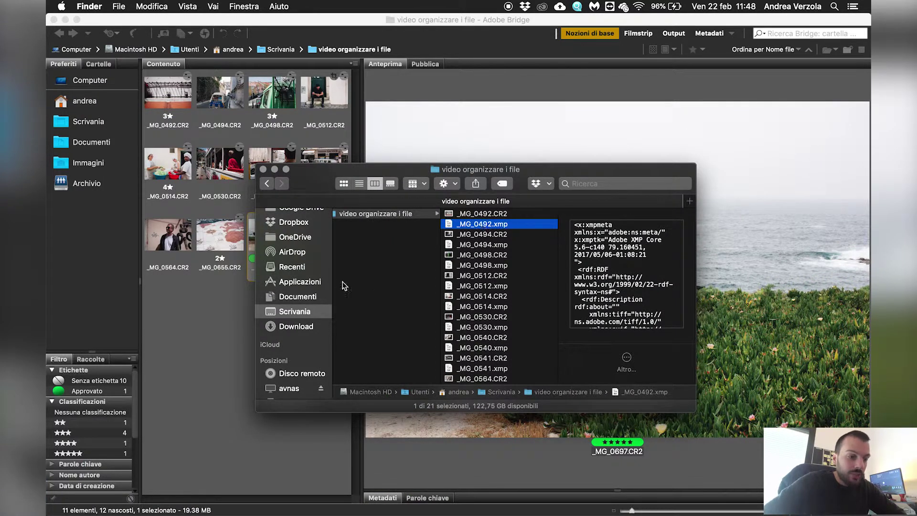
key(super+Tab)
click(233, 312)
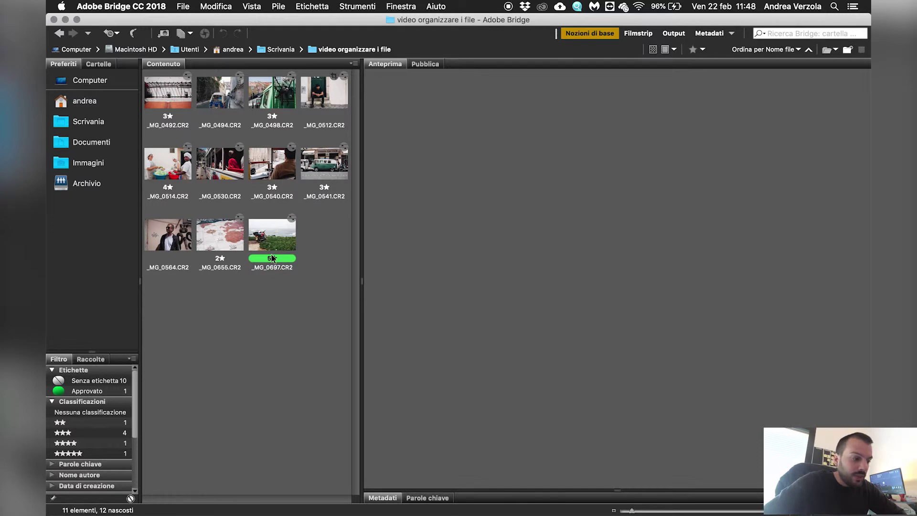
click(270, 258)
click(271, 332)
click(276, 242)
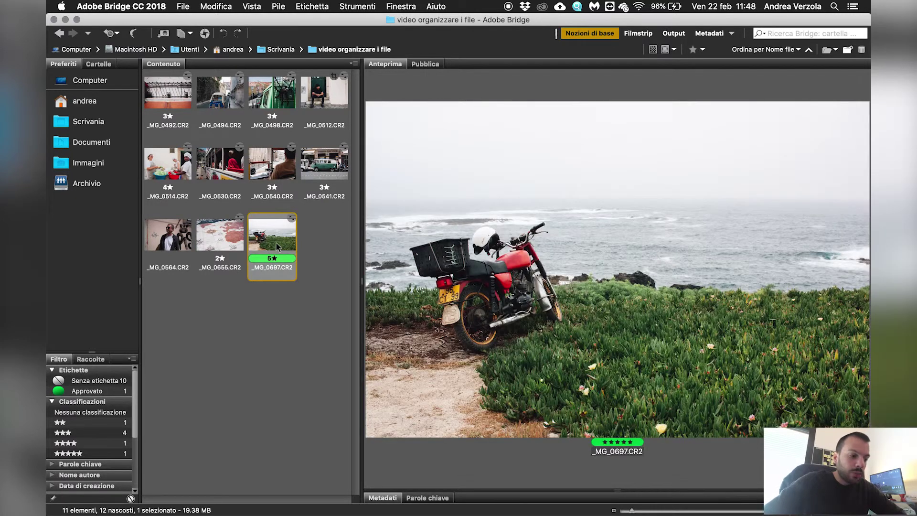
click(246, 304)
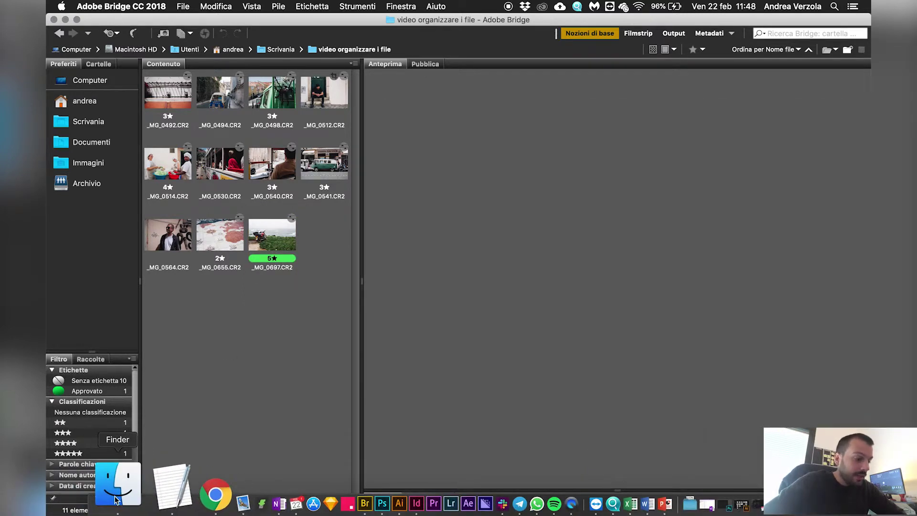
click(122, 482)
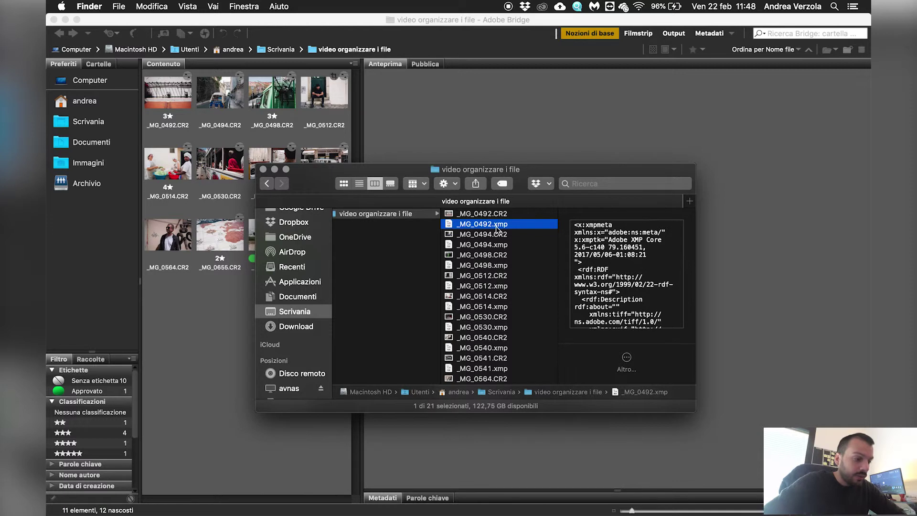
click(276, 170)
click(228, 306)
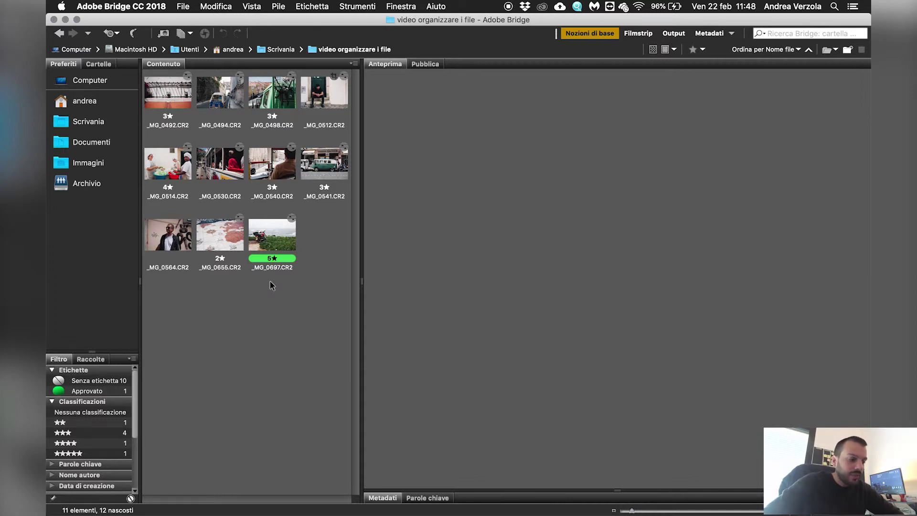
click(275, 236)
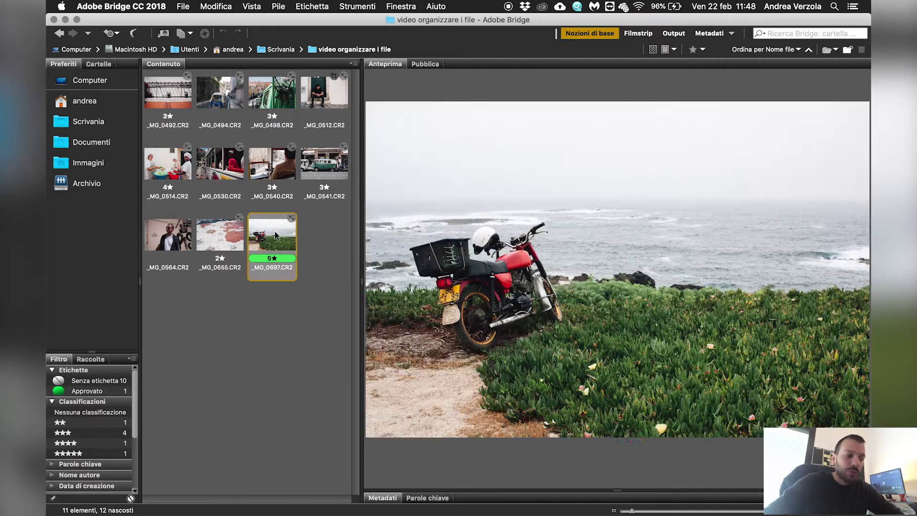
click(235, 234)
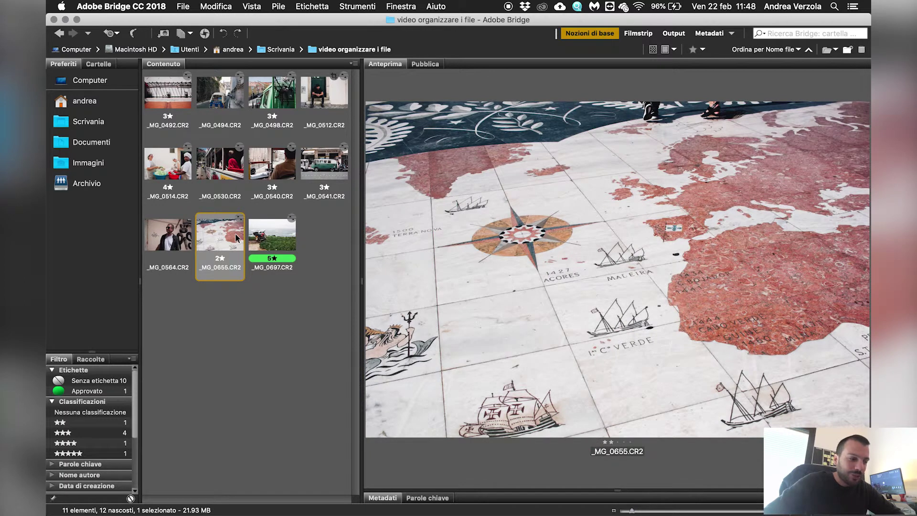